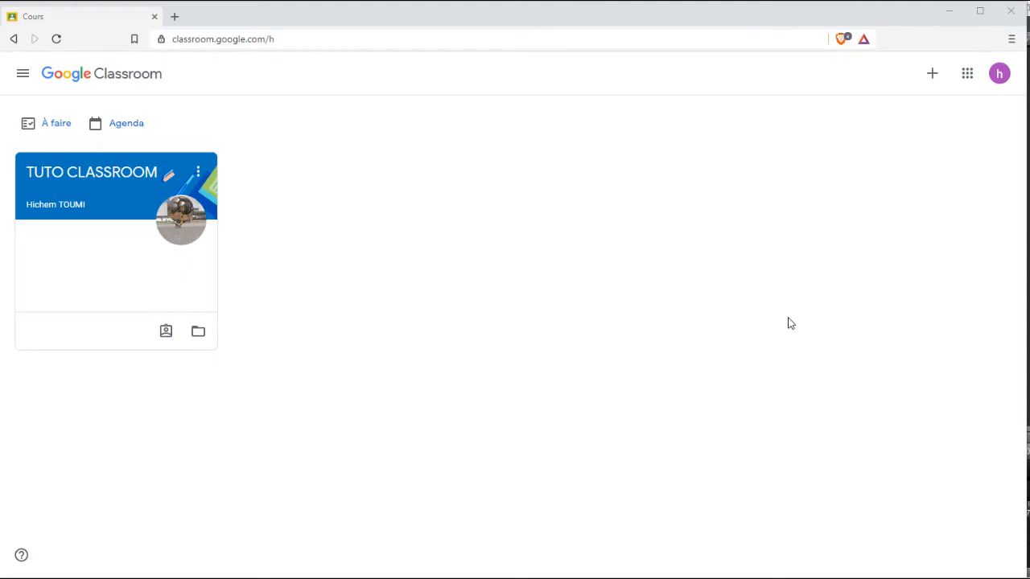
Open the TUTO CLASSROOM course card from the Classroom home page.
{"action": "left_click", "coordinate": [94, 174]}
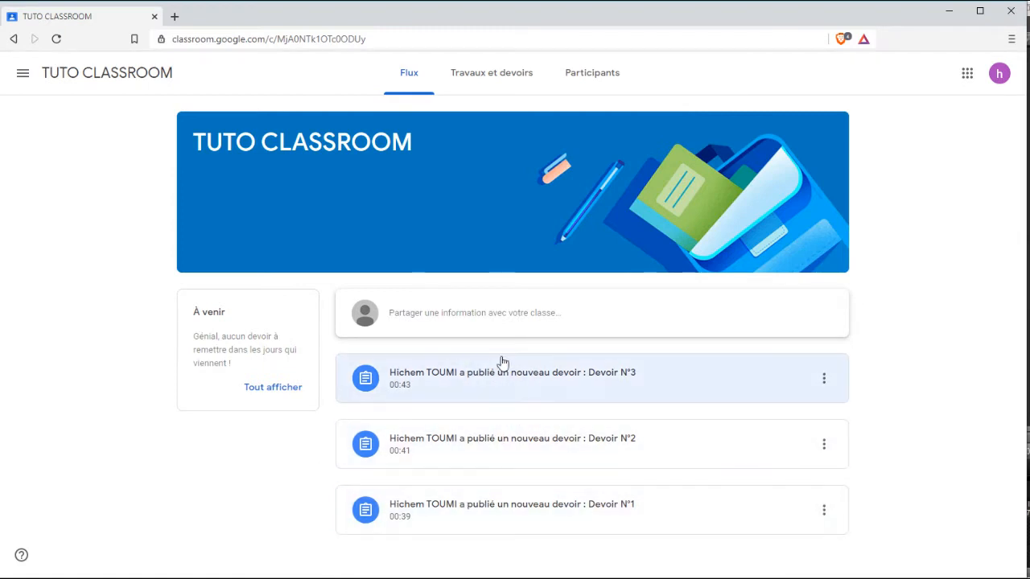
In Travaux et devoirs, expand Devoir N°1 and open its full assignment page.
{"action": "left_click", "coordinate": [491, 78]}
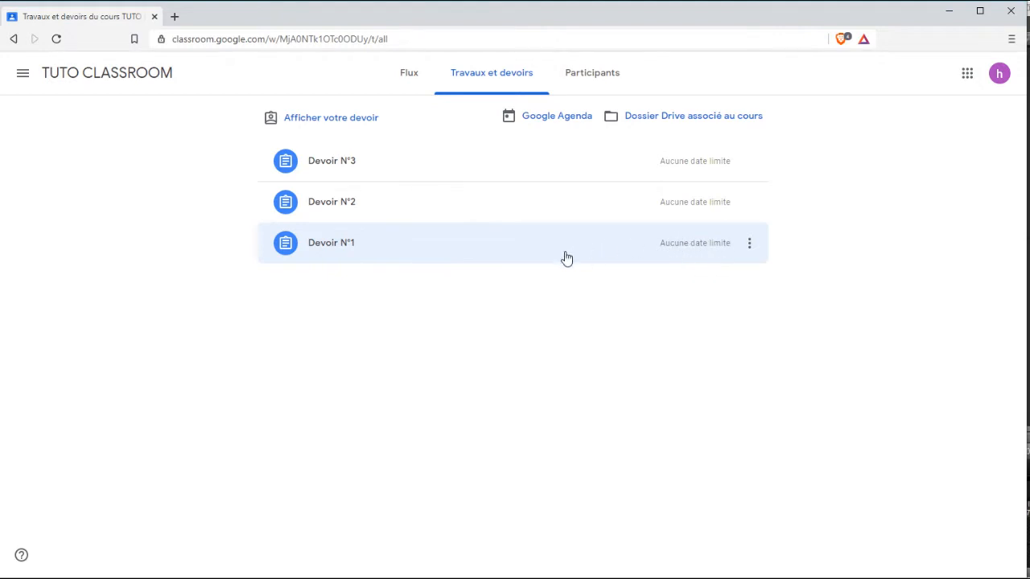
{"action": "left_click", "coordinate": [399, 252]}
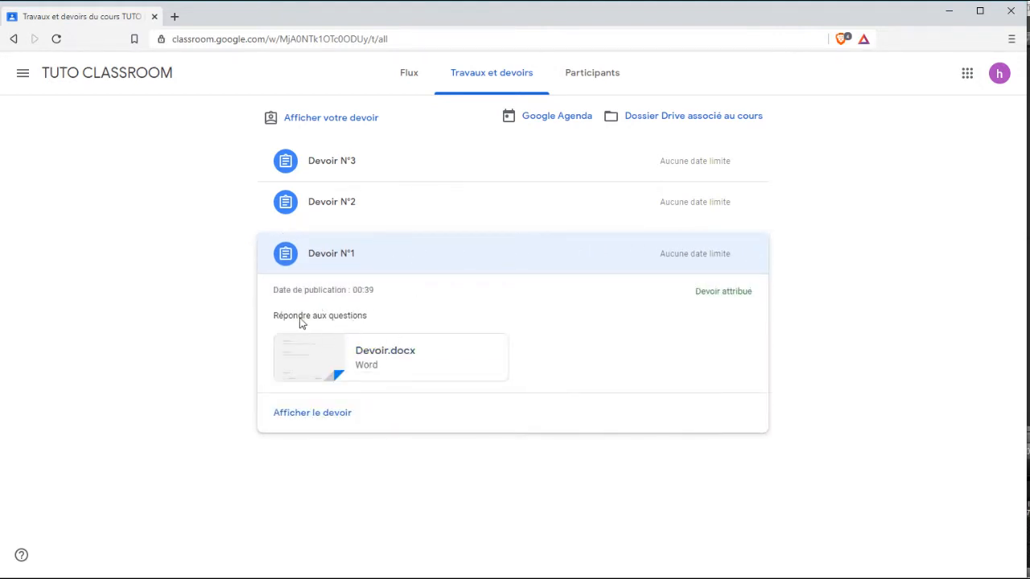
{"action": "left_click", "coordinate": [306, 417]}
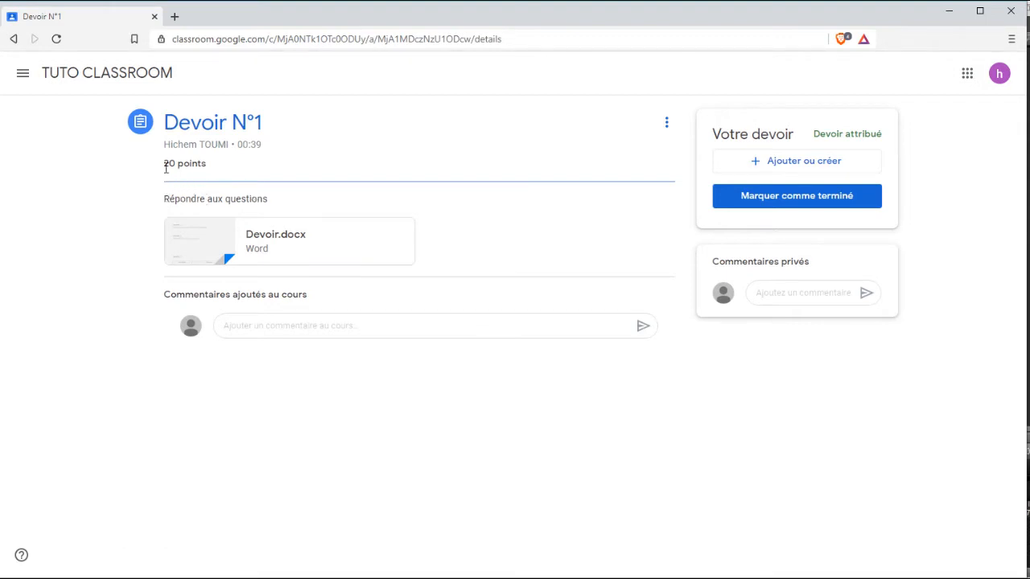
{"action": "left_click_drag", "start_coordinate": [166, 167], "coordinate": [207, 164]}
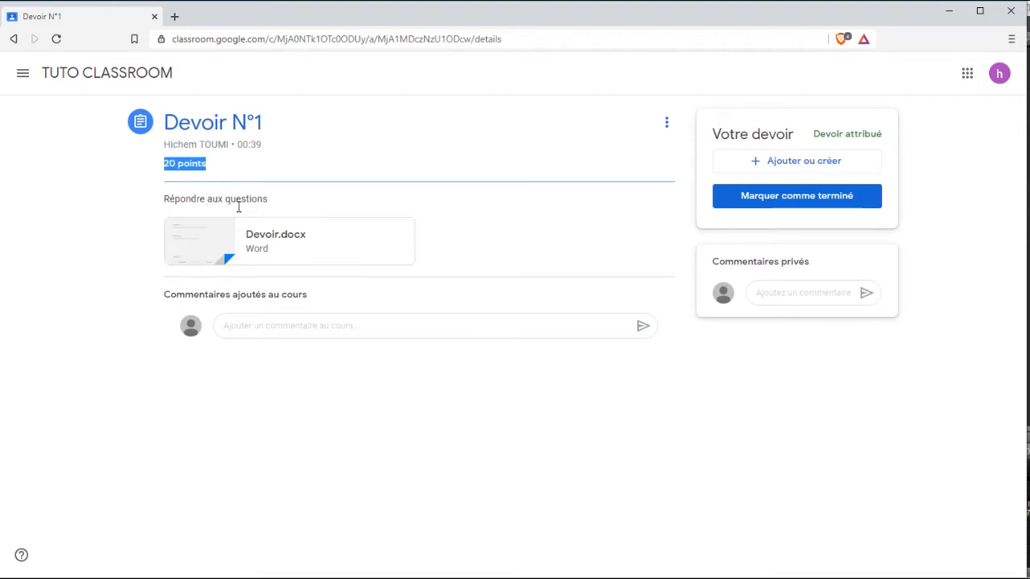
{"action": "left_click", "coordinate": [780, 291]}
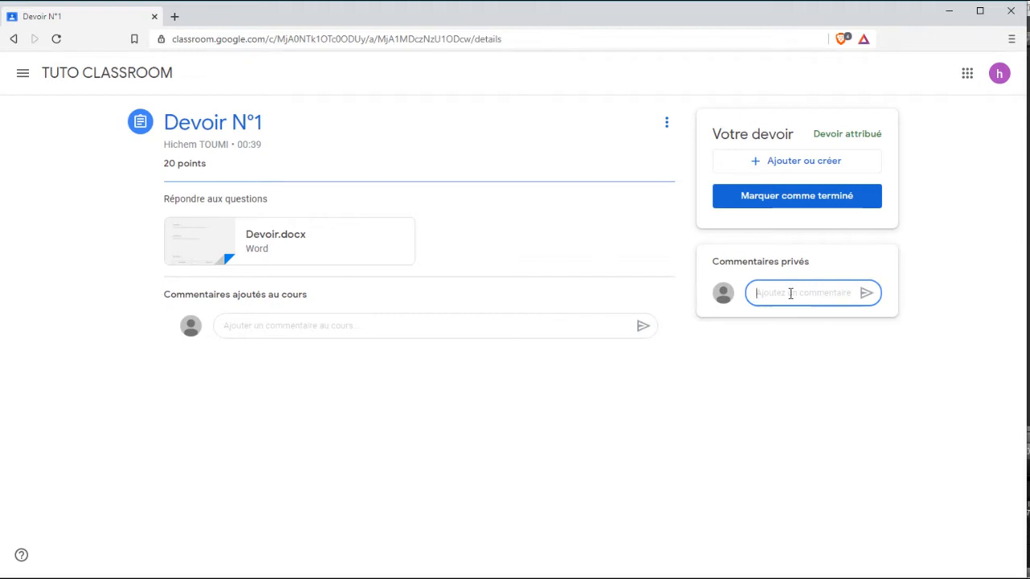
{"action": "left_click", "coordinate": [266, 326]}
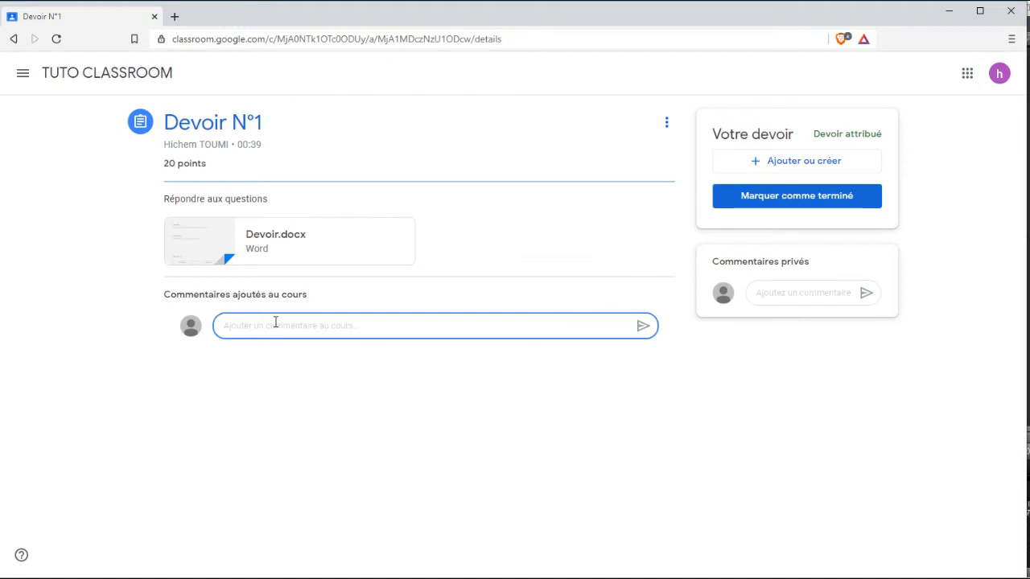
Preview the Devoir.docx attachment and open it in a new Google Drive window.
{"action": "left_click", "coordinate": [224, 250]}
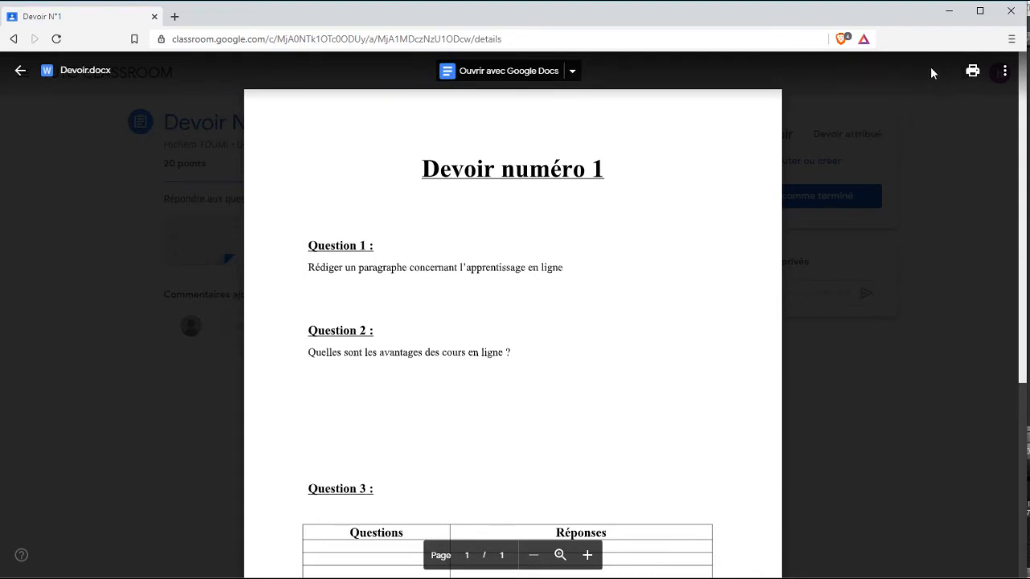
{"action": "left_click", "coordinate": [1003, 73]}
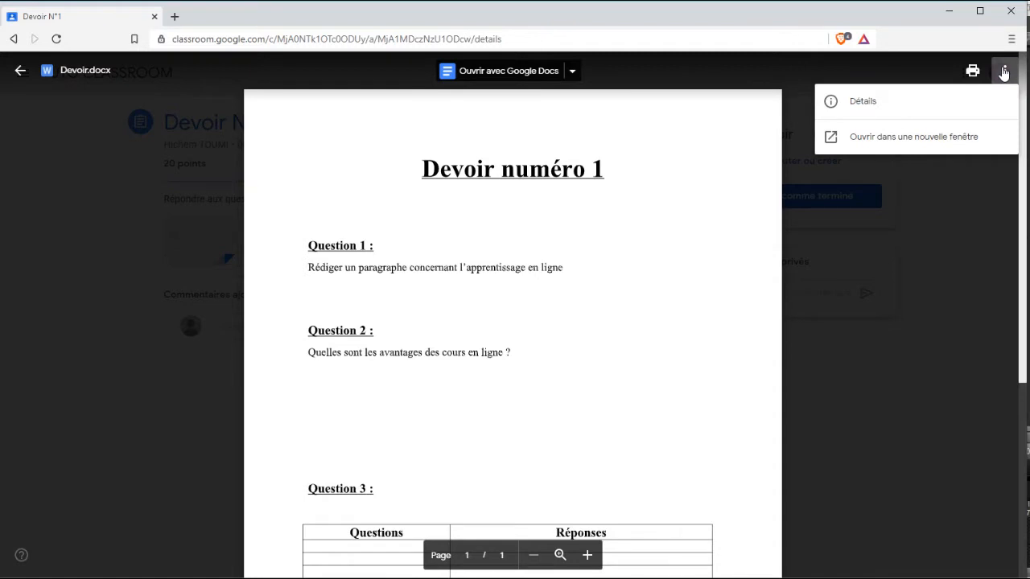
{"action": "left_click", "coordinate": [900, 138]}
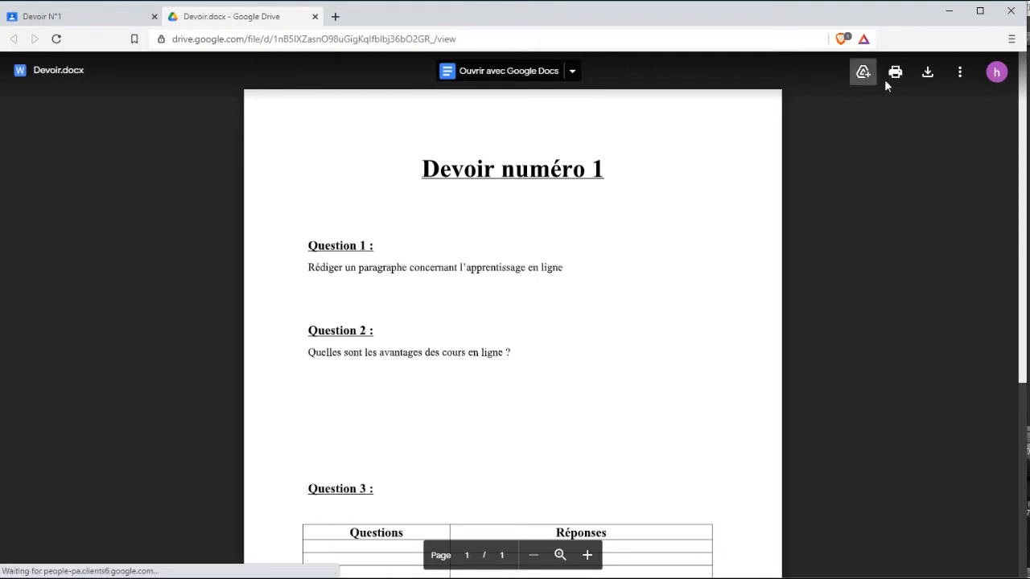
Download Devoir.docx into the Mes devoirs folder and open it in Word.
{"action": "left_click", "coordinate": [928, 74]}
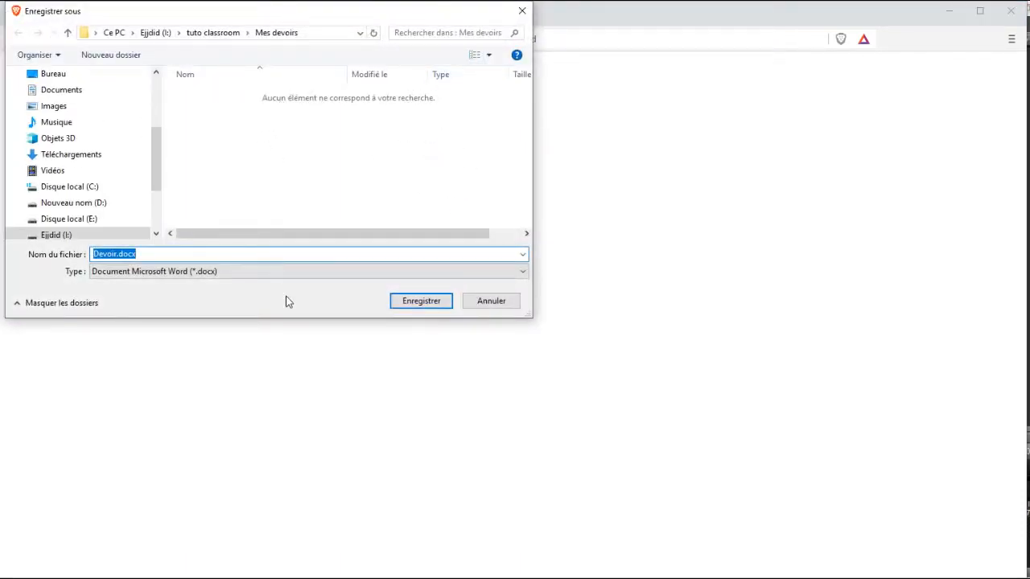
{"action": "left_click", "coordinate": [428, 308]}
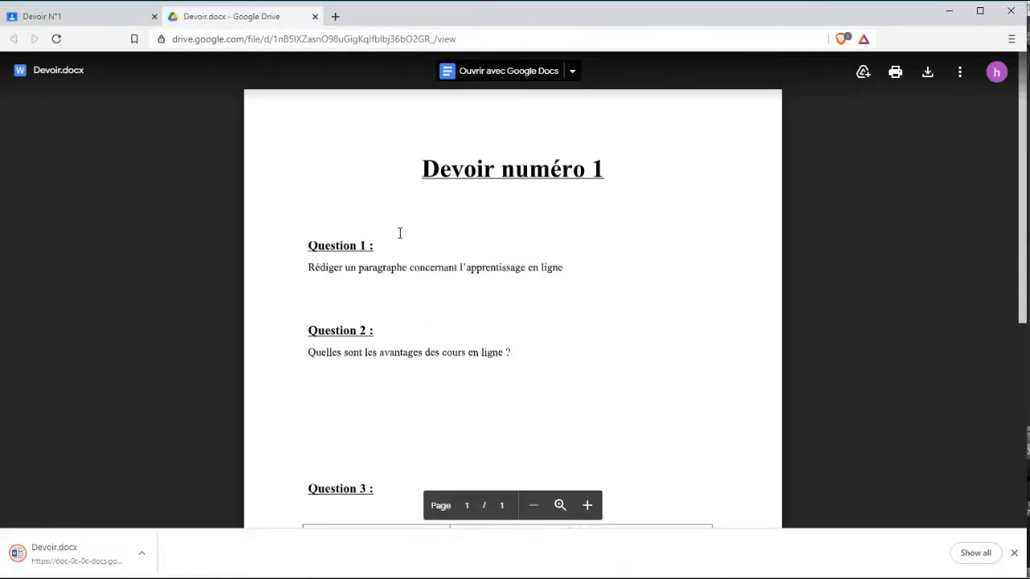
{"action": "left_click", "coordinate": [71, 555]}
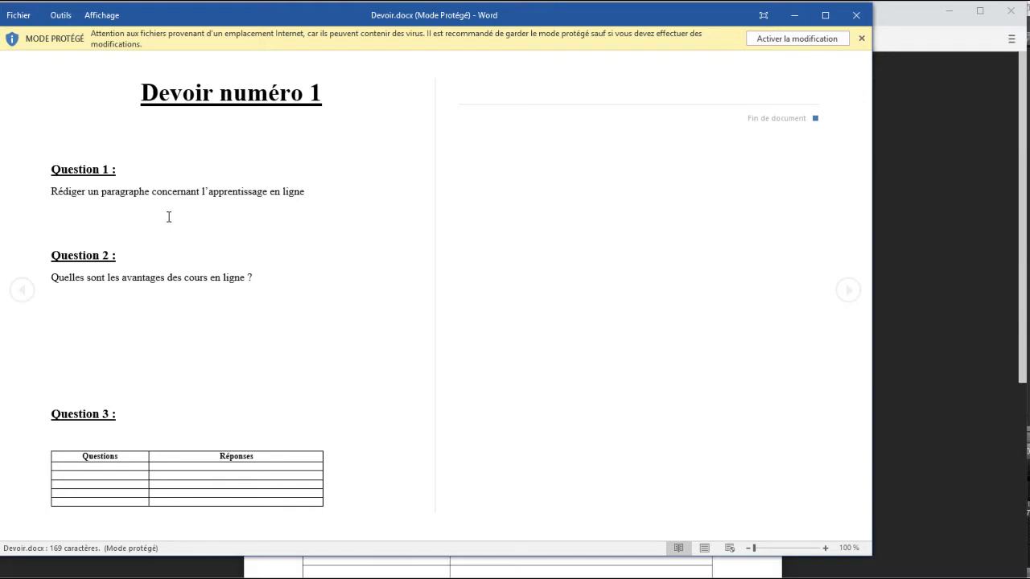
Enable editing and paste the online-learning answer paragraph under Question 1.
{"action": "left_click", "coordinate": [801, 42]}
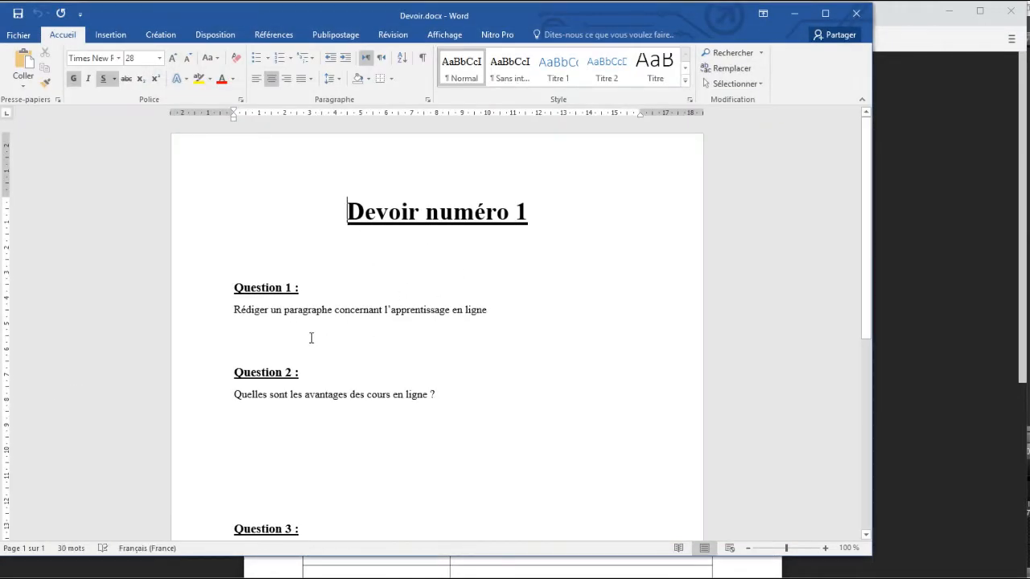
{"action": "left_click", "coordinate": [272, 330]}
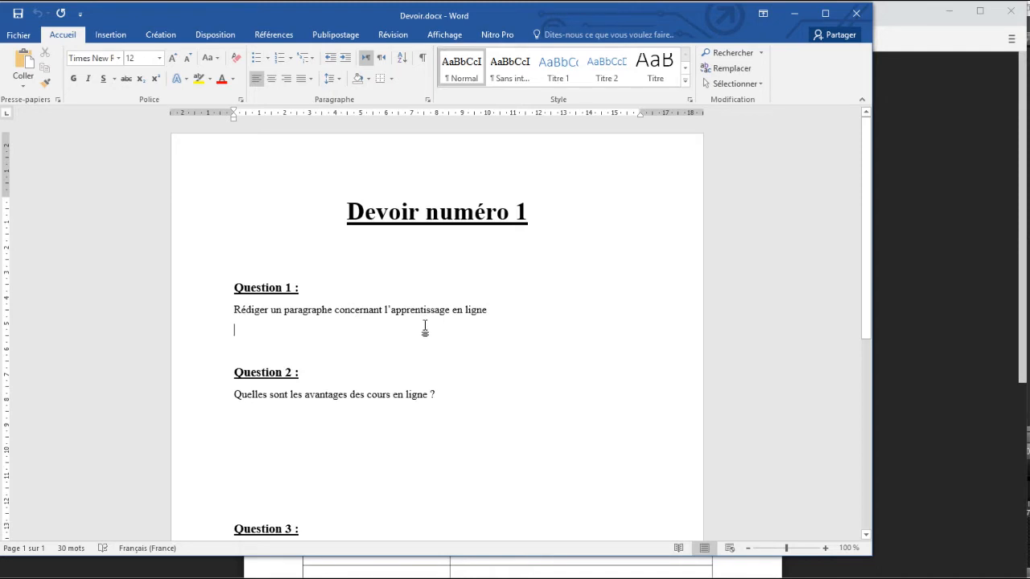
{"action": "type", "text": "Il s'agit probablement du plus grand avantage de l'apprentissage en ligne. Avec un ordinateur et une connexion Internet, peu importe dans quelle partie du monde l'apprenant se trouve. En effet, il peut accéder aux informations de n’importe où, à n'importe quel moment. La distance n'est plus un obstacle à l'apprentissage qu'il soit académique ou professionnel. Ainsi, il est possible d'atteindre un nombre illimité d'employés rapidement. Et ce, indépendamment de leur lieu d'affectation. Voici un avantage considérable pour les entreprises du monde entier."}
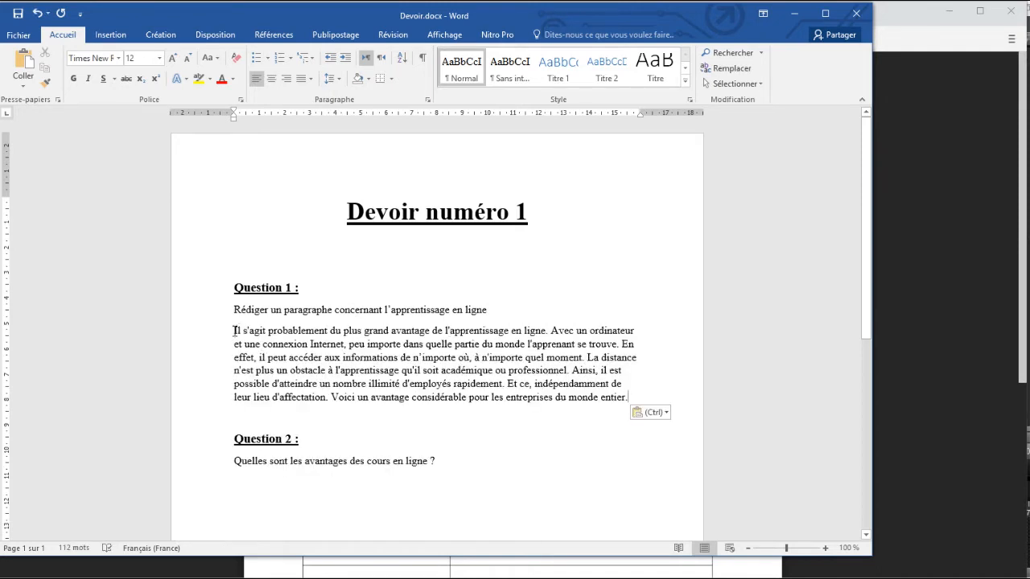
{"action": "key", "text": "Return"}
{"action": "scroll", "coordinate": [279, 345], "scroll_direction": "down", "scroll_amount": 4}
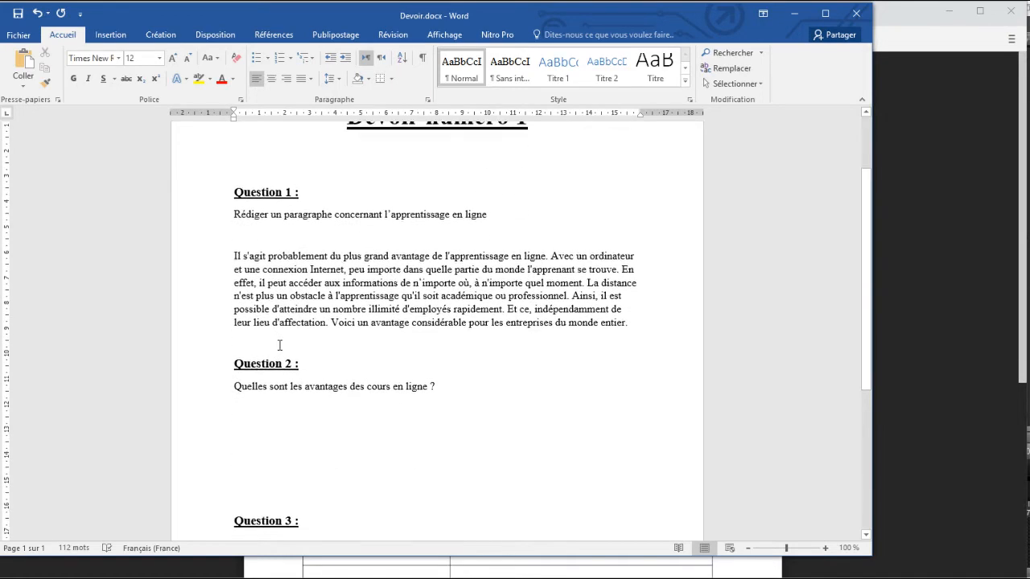
{"action": "left_click", "coordinate": [256, 312]}
{"action": "scroll", "coordinate": [336, 378], "scroll_direction": "down", "scroll_amount": 3}
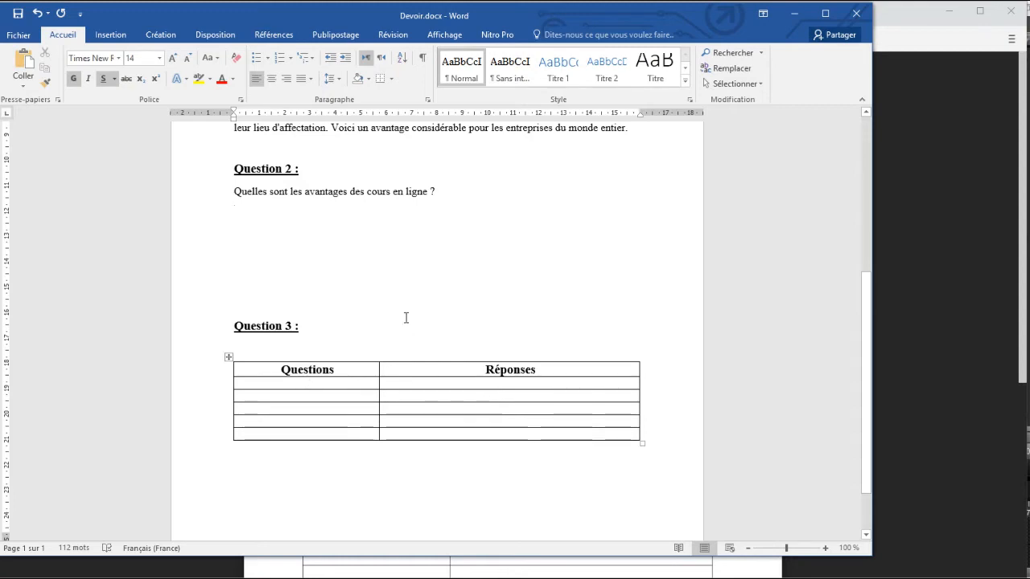
{"action": "scroll", "coordinate": [435, 314], "scroll_direction": "up", "scroll_amount": 9}
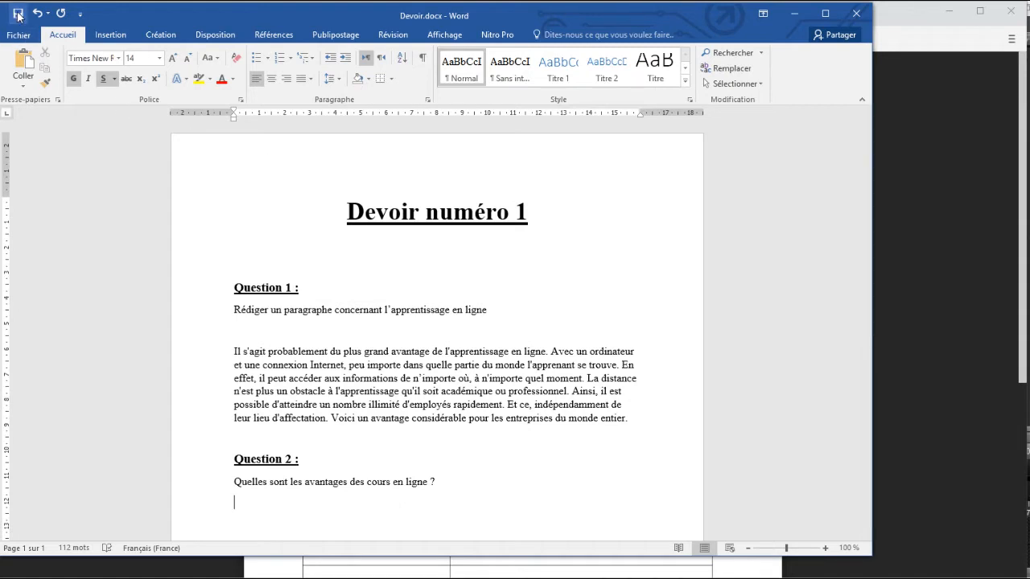
Save Devoir.docx and bring up the Mes devoirs folder window.
{"action": "left_click", "coordinate": [17, 14]}
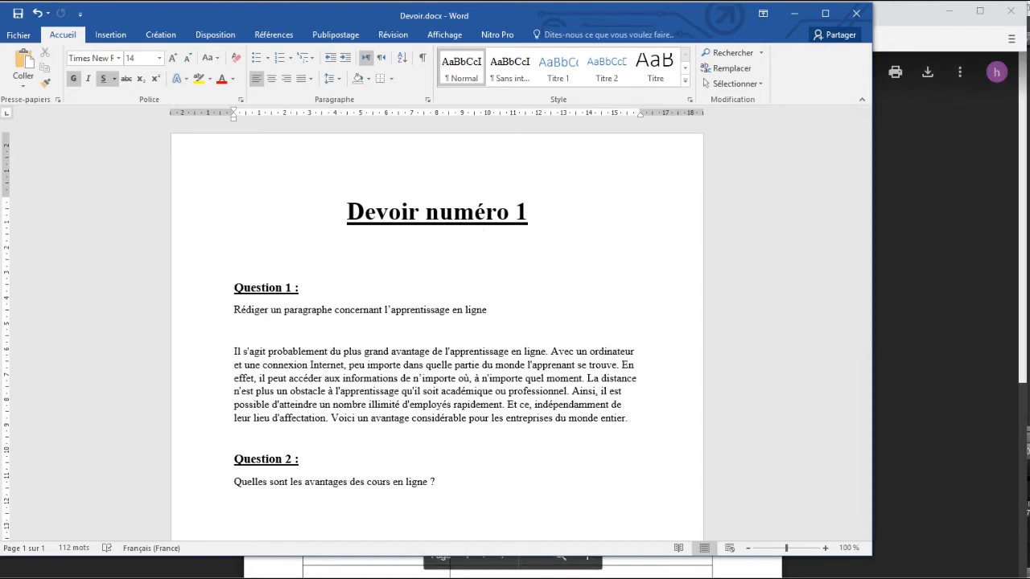
{"action": "mouse_move", "coordinate": [347, 578]}
{"action": "left_click", "coordinate": [346, 545]}
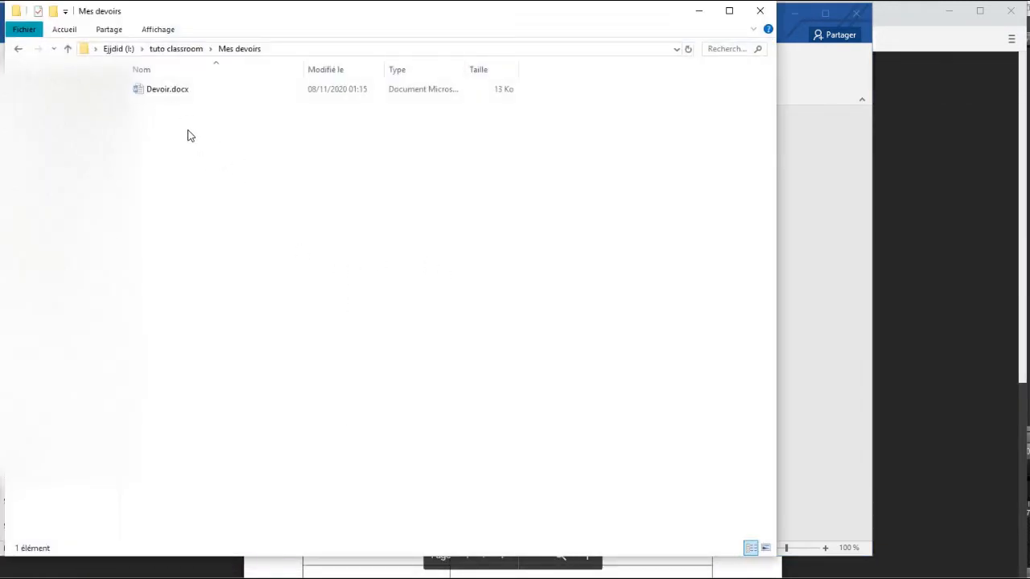
Rename Devoir.docx in Mes devoirs to the student's full name followed by 'Devoir N°1'.
{"action": "left_click", "coordinate": [805, 129]}
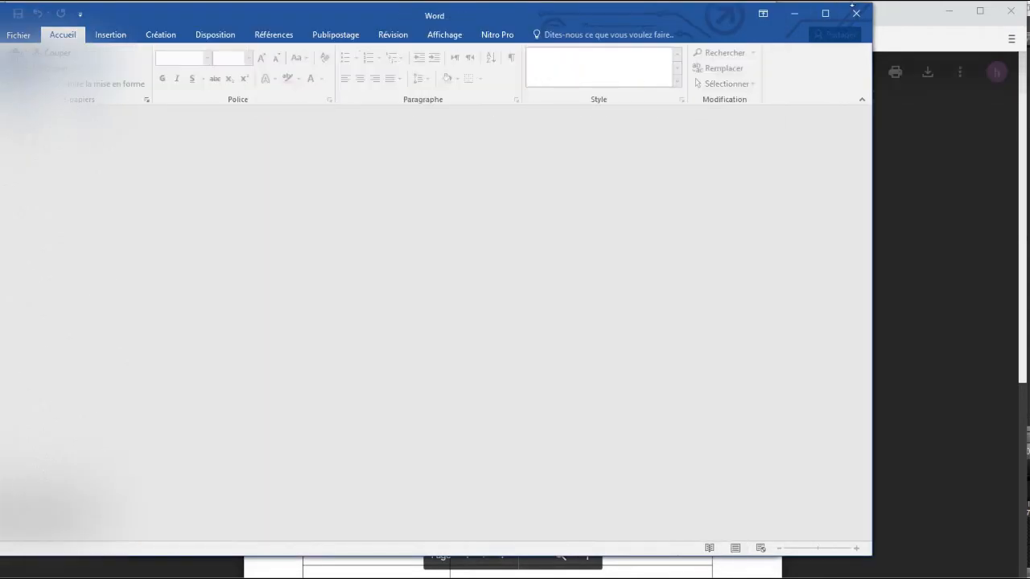
{"action": "left_click", "coordinate": [793, 13]}
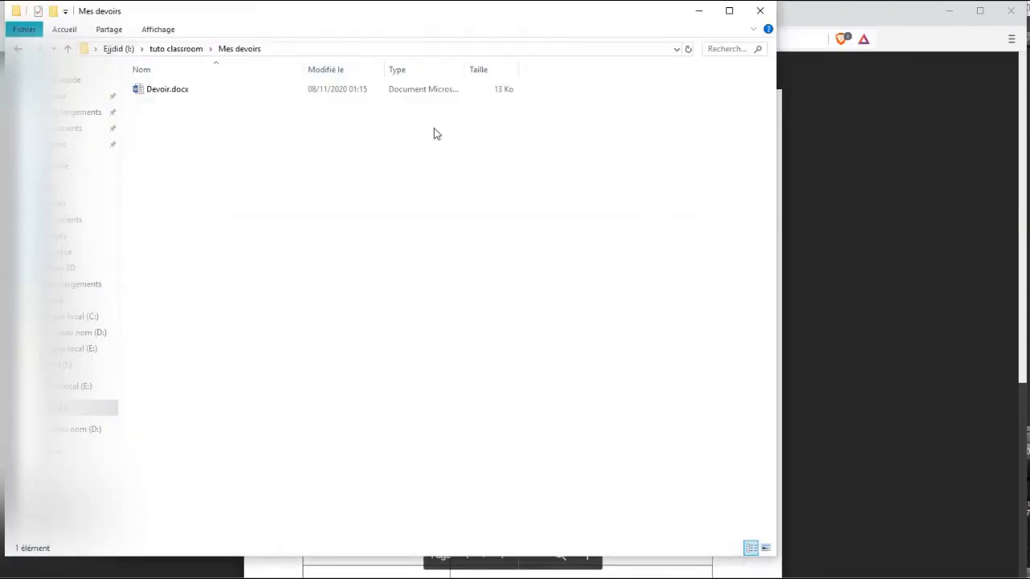
{"action": "left_click", "coordinate": [160, 95]}
{"action": "left_click", "coordinate": [148, 94]}
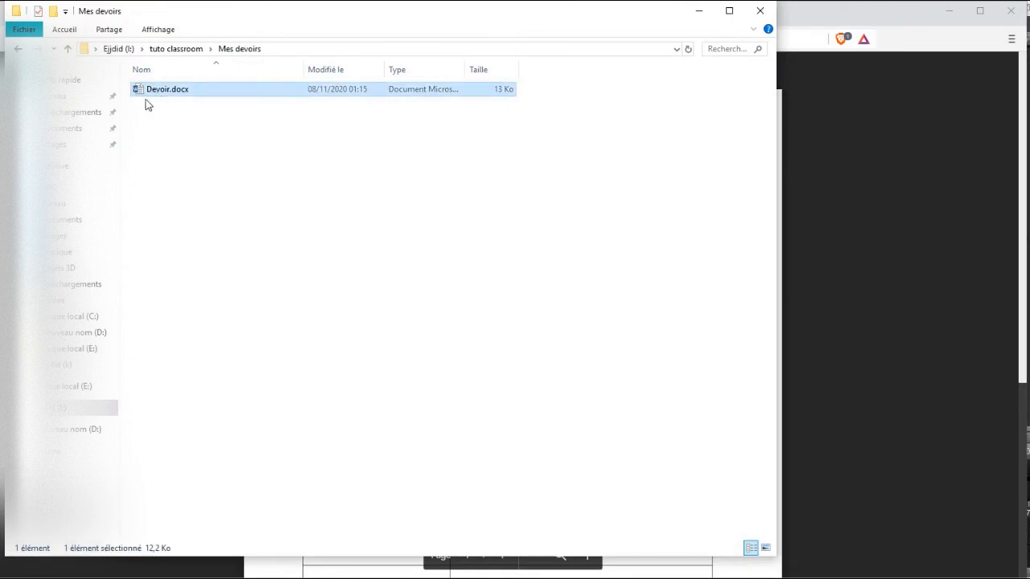
{"action": "left_click", "coordinate": [146, 96]}
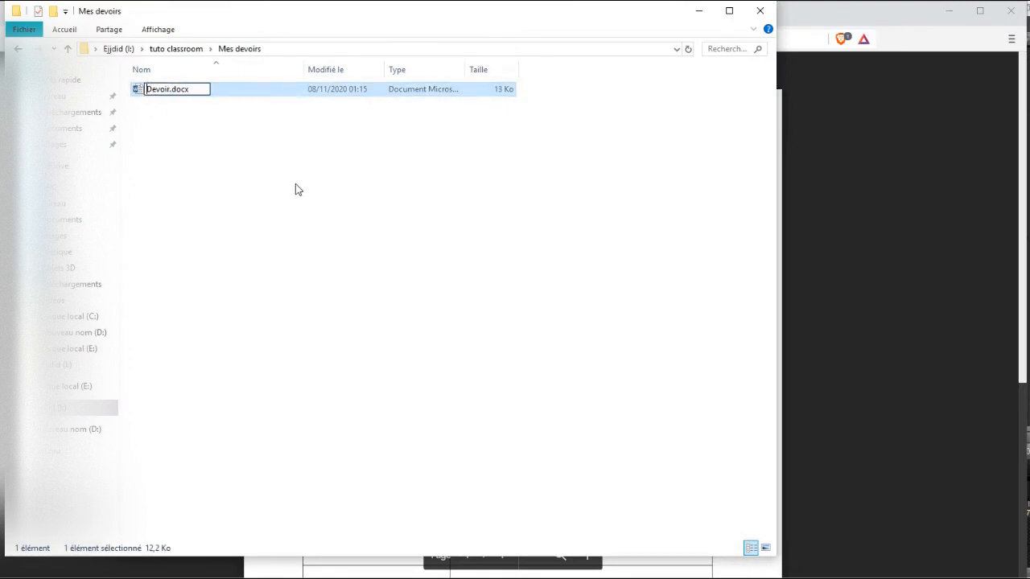
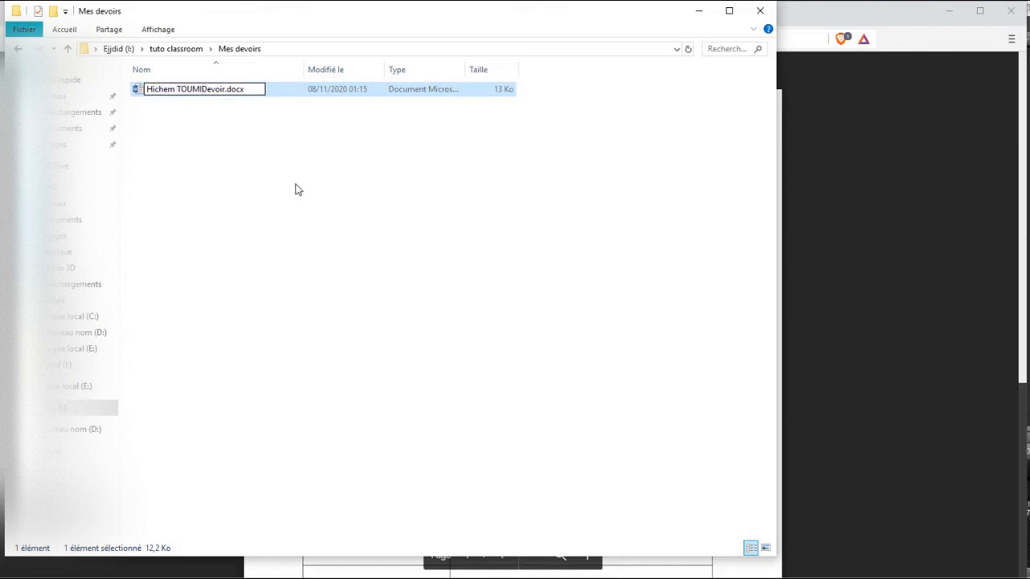
{"action": "double_click", "coordinate": [226, 89]}
{"action": "left_click", "coordinate": [227, 90]}
{"action": "type", "text": "N°"}
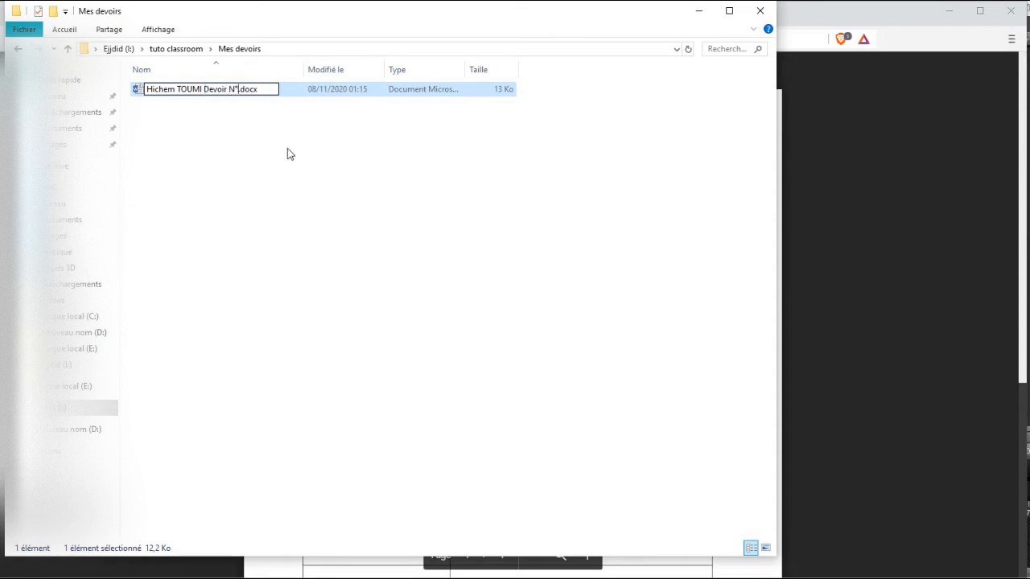
{"action": "type", "text": "1"}
{"action": "left_click", "coordinate": [290, 153]}
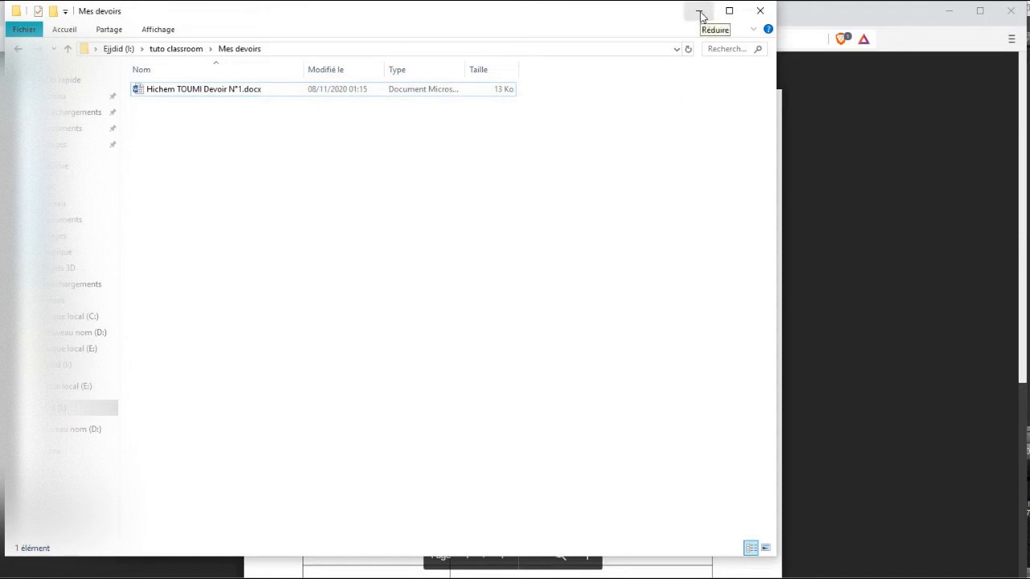
{"action": "left_click", "coordinate": [700, 13]}
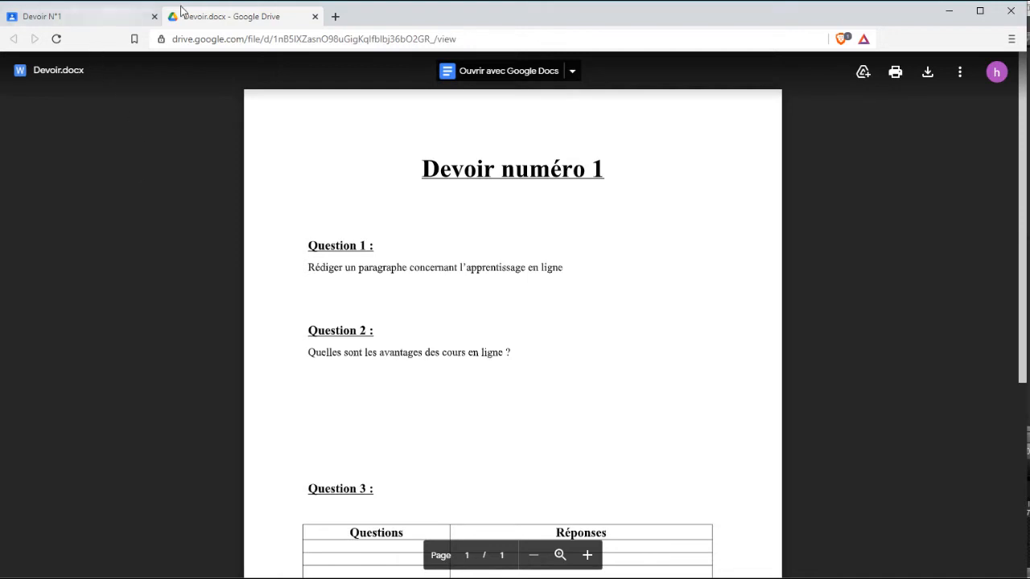
Close the Devoir.docx preview and choose Fichier under Ajouter ou créer.
{"action": "left_click", "coordinate": [127, 17]}
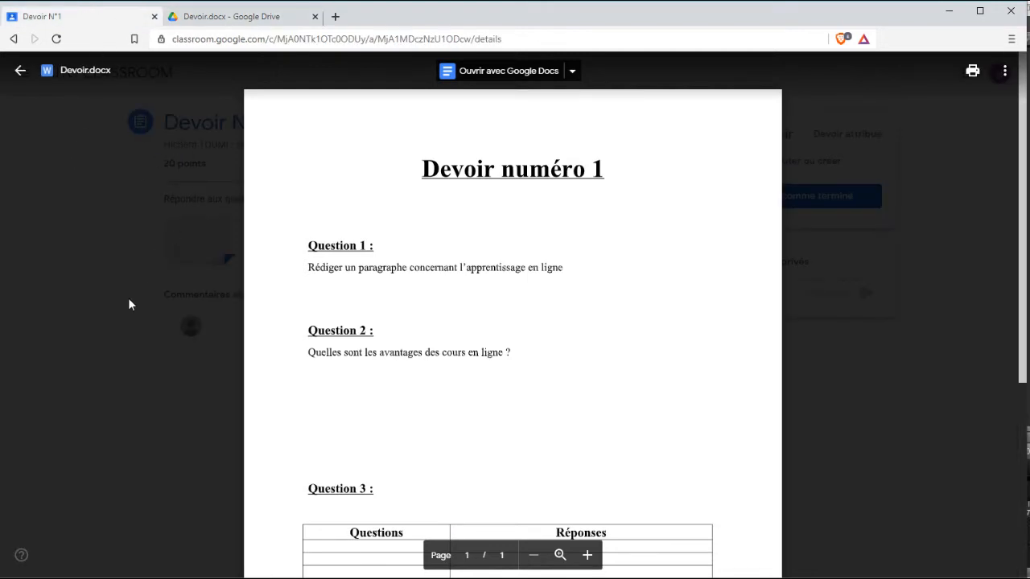
{"action": "left_click", "coordinate": [128, 306]}
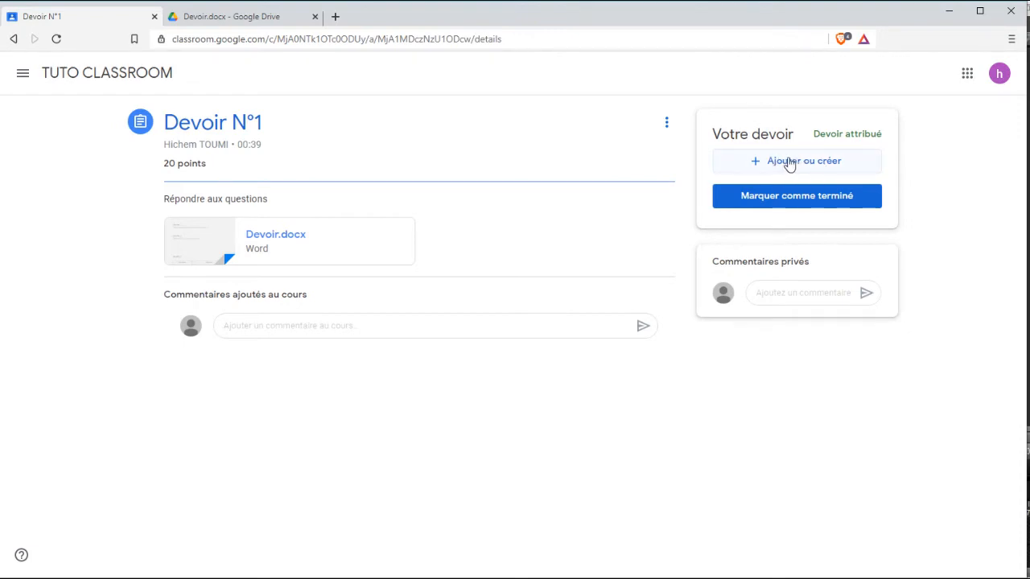
{"action": "left_click", "coordinate": [803, 163]}
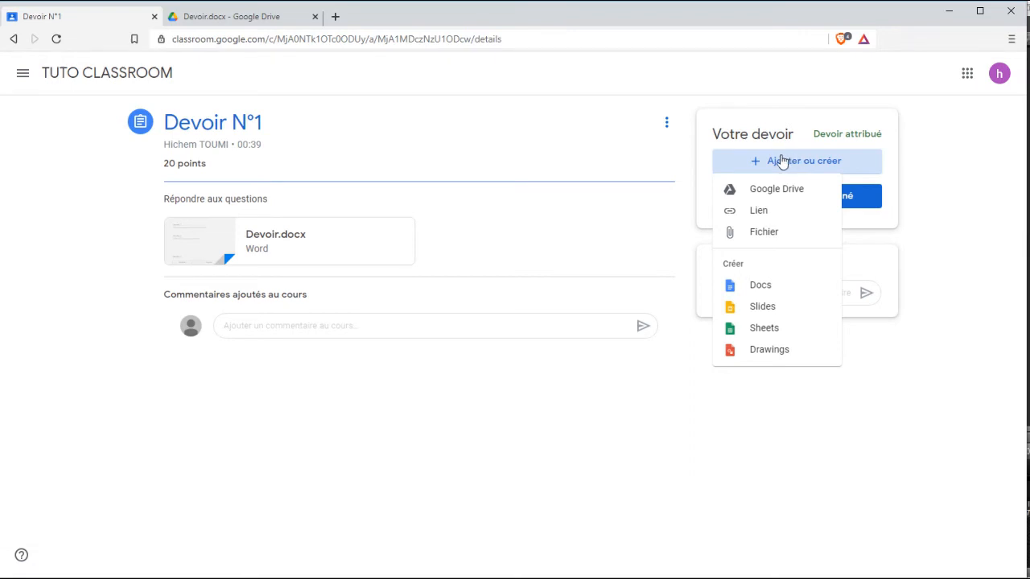
{"action": "left_click", "coordinate": [765, 235]}
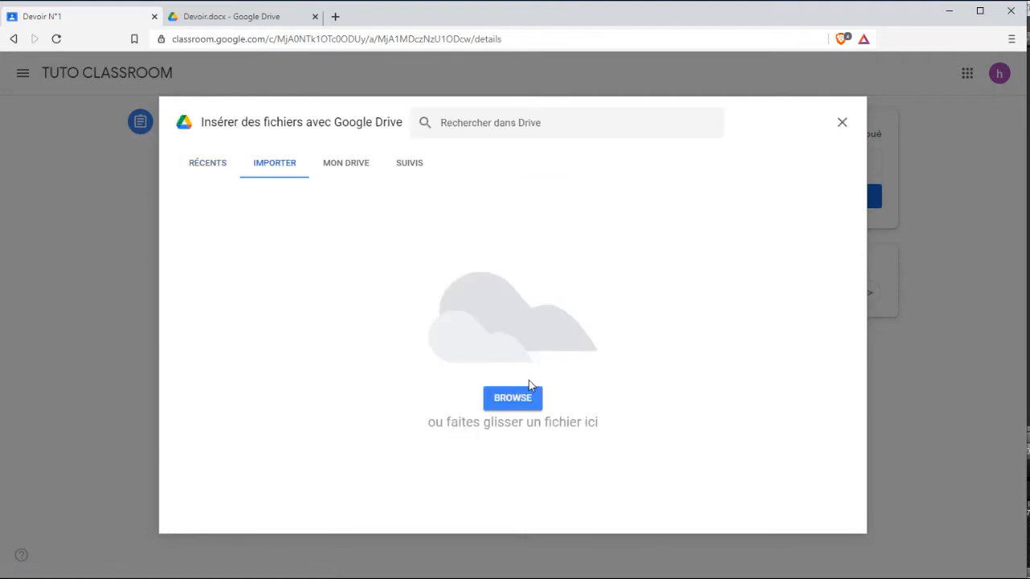
Pick the student's renamed Devoir N°1 .docx from Mes devoirs for upload.
{"action": "left_click", "coordinate": [510, 405]}
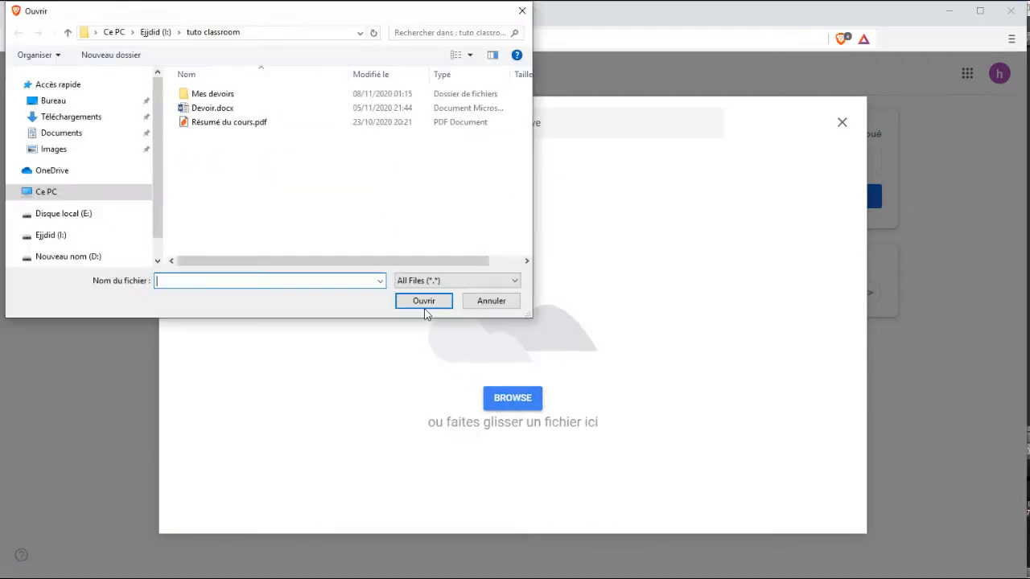
{"action": "double_click", "coordinate": [213, 93]}
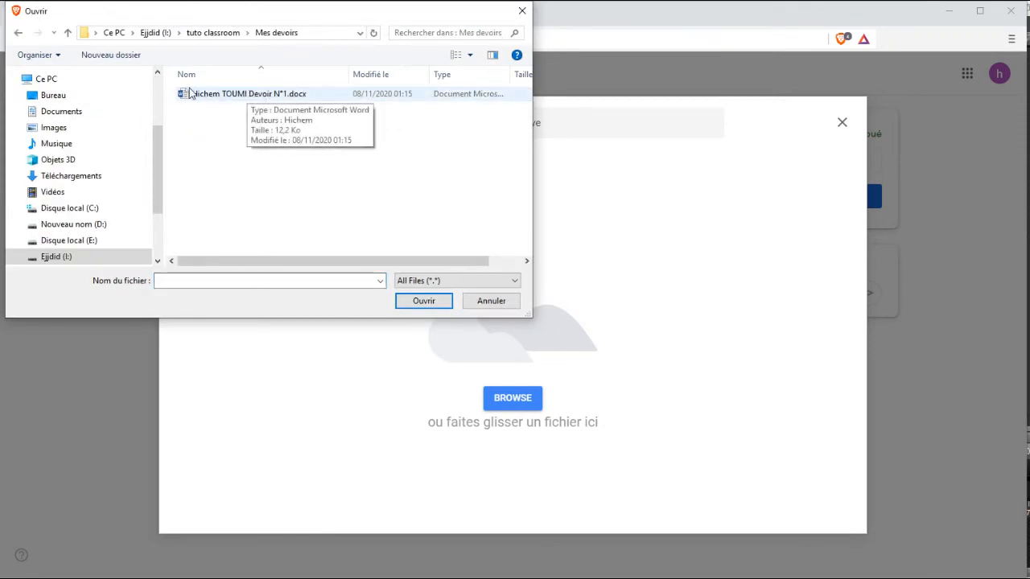
{"action": "left_click", "coordinate": [223, 94]}
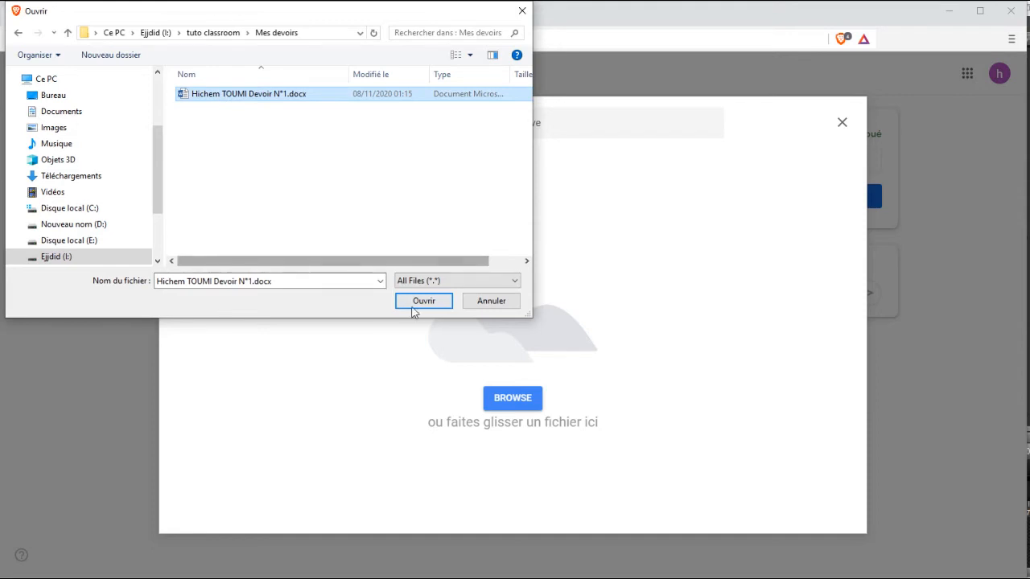
{"action": "left_click", "coordinate": [418, 301]}
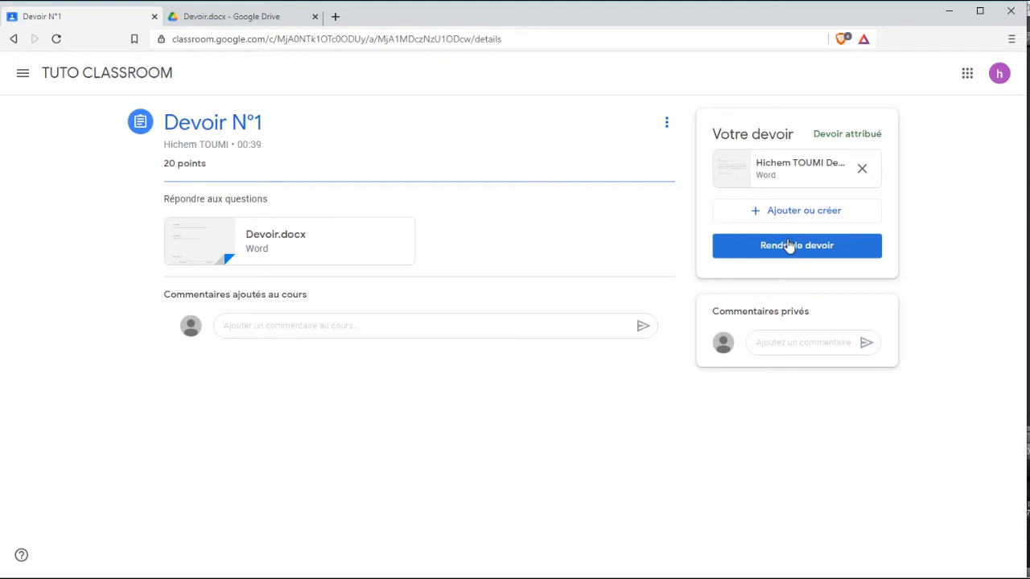
Turn in Devoir N°1 with Rendre le devoir and confirm its Remis status.
{"action": "left_click", "coordinate": [789, 246]}
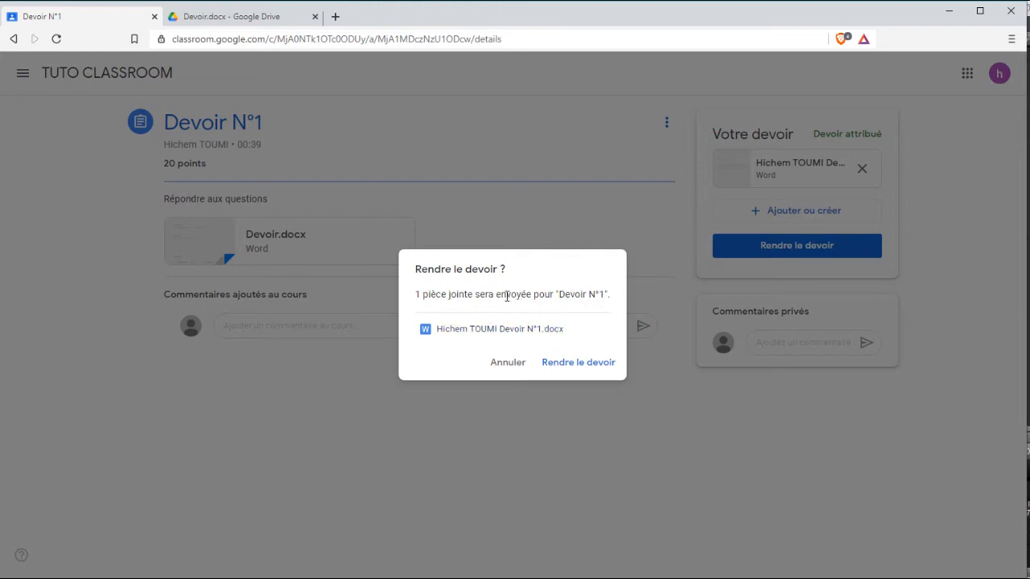
{"action": "left_click", "coordinate": [570, 364]}
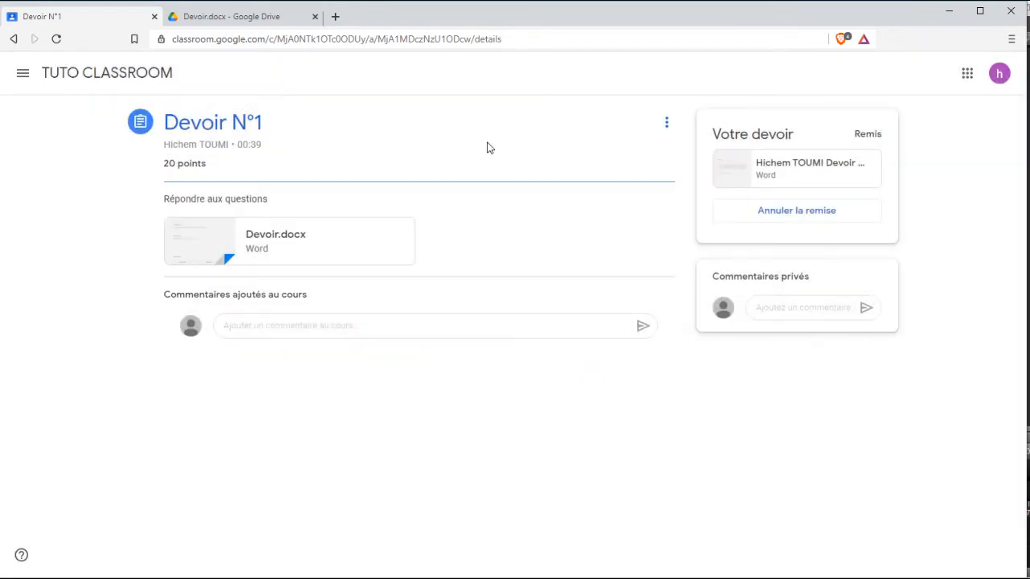
{"action": "double_click", "coordinate": [869, 133]}
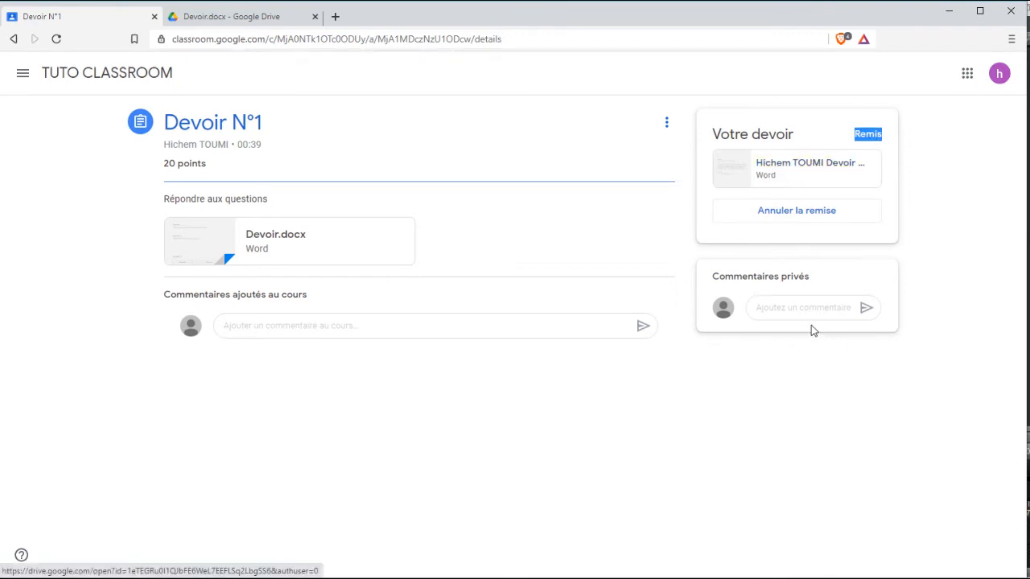
{"action": "left_click", "coordinate": [785, 309]}
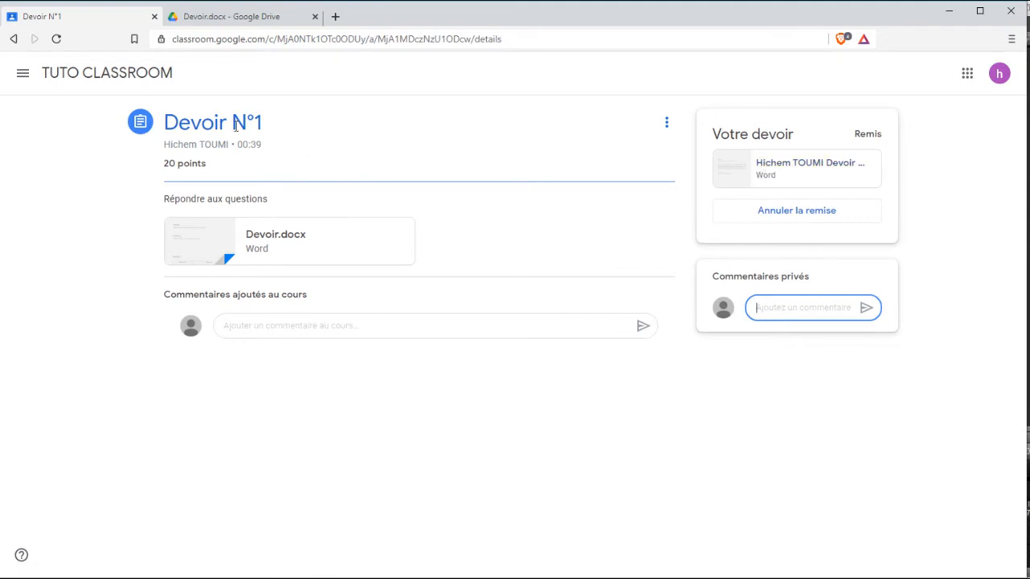
Through the side menu, go to TUTO CLASSROOM's Travaux et devoirs and open Devoir N°2.
{"action": "left_click", "coordinate": [22, 75]}
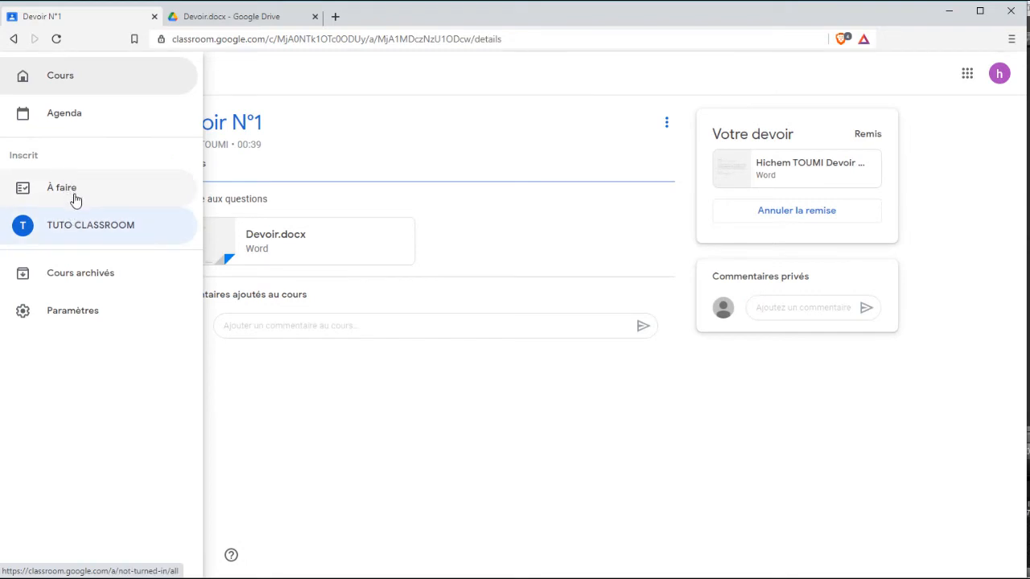
{"action": "left_click", "coordinate": [86, 229]}
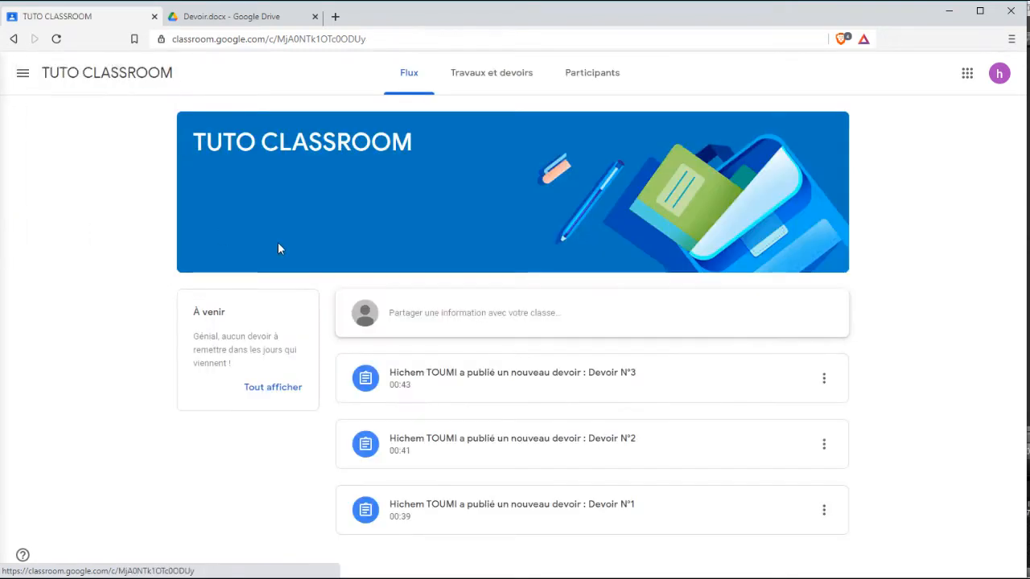
{"action": "left_click", "coordinate": [473, 86]}
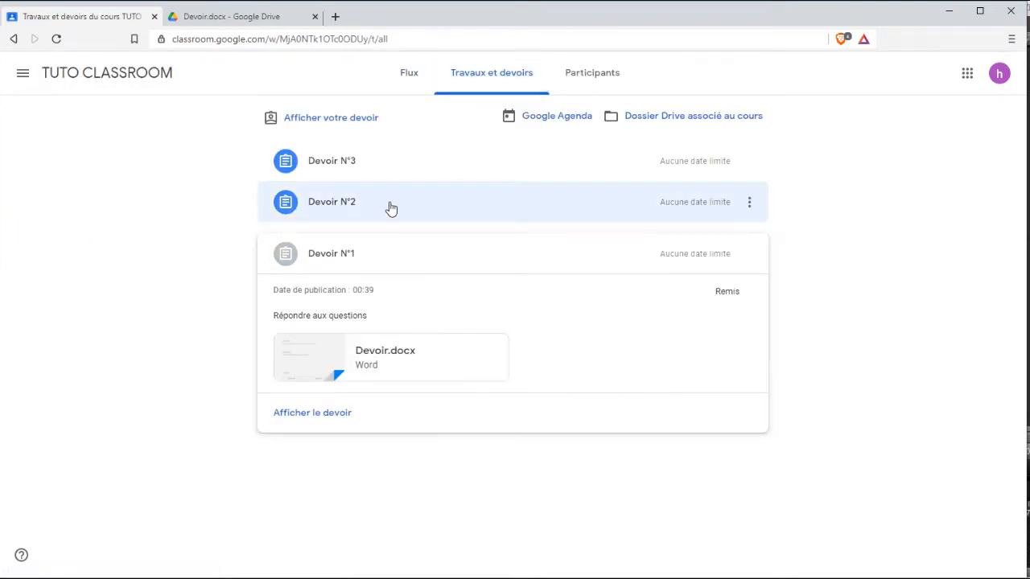
{"action": "left_click", "coordinate": [410, 209]}
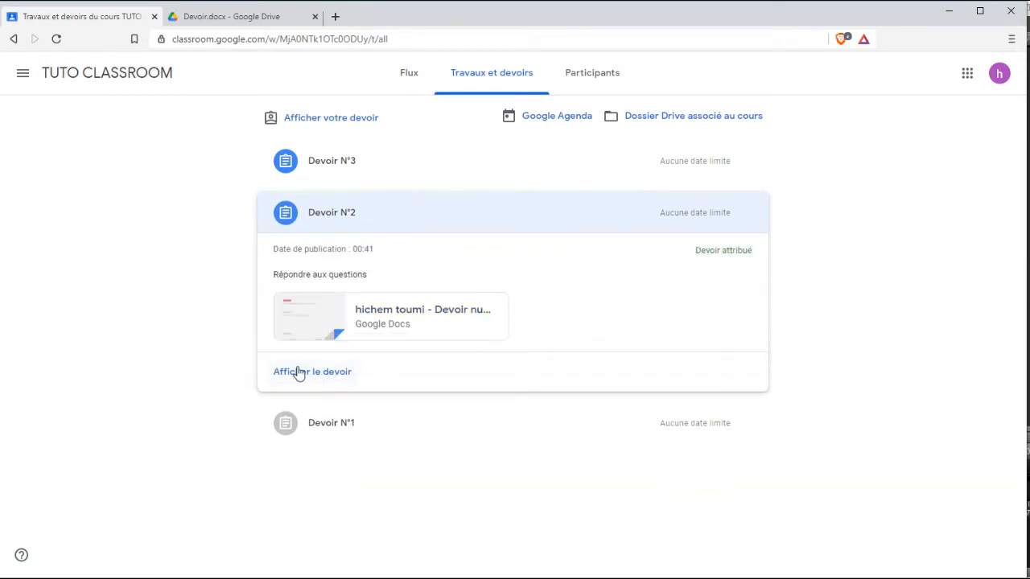
{"action": "left_click", "coordinate": [312, 375]}
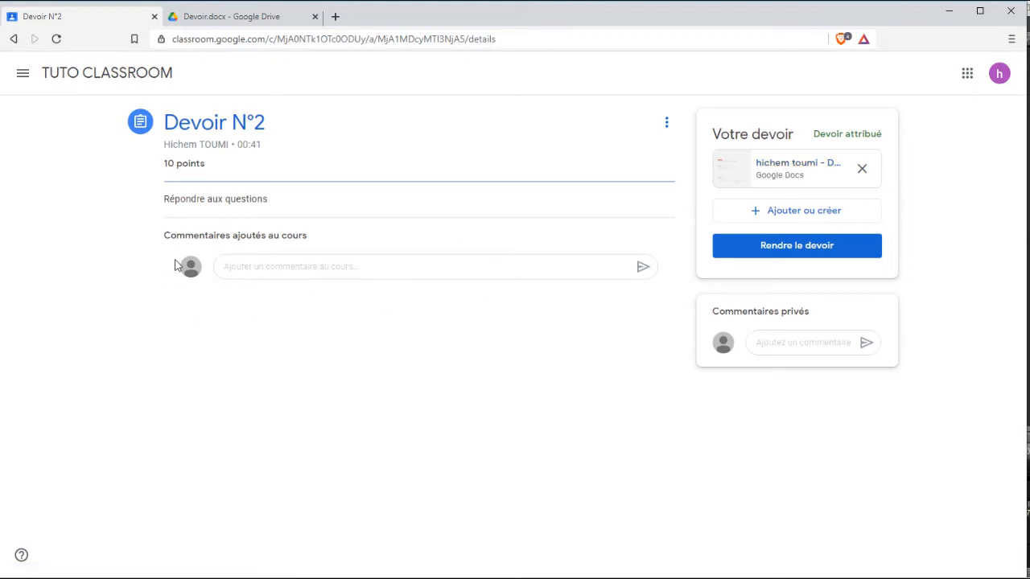
Paste the prepared online-learning answer under Question 1 of the attached Devoir numéro 2 doc.
{"action": "left_click", "coordinate": [792, 171]}
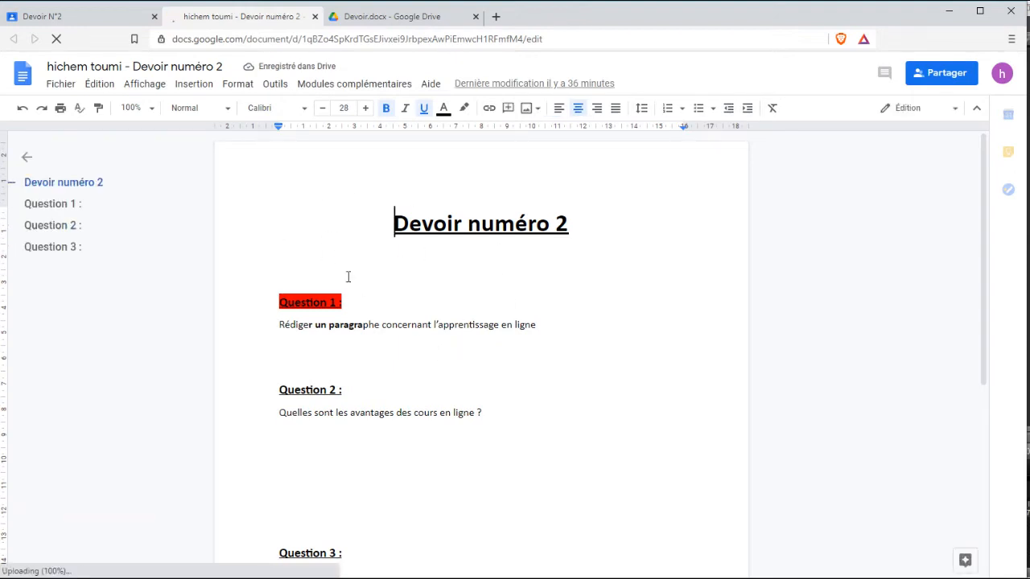
{"action": "left_click", "coordinate": [299, 345]}
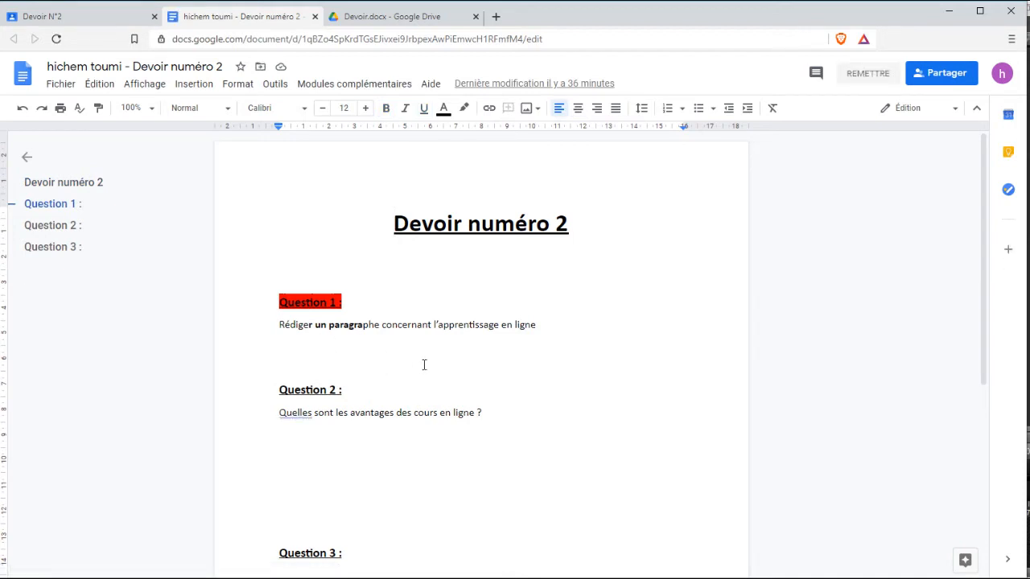
{"action": "type", "text": "Il s'agit probablement du plus grand avantage de l'apprentissage en ligne. Avec un ordinateur et une connexion Internet, peu importe dans quelle partie du monde l'apprenant se trouve. En effet, il peut accéder aux informations de n'importe où, à n'importe quel moment. La distance n'est plus un obstacle à l'apprentissage qu'il soit académique ou professionnel. Ainsi, il est possible d'atteindre un nombre illimité d'employés rapidement. Et ce, indépendamment de leur lieu d'affectation. Voici un avantage considérable pour les entreprises du monde entier."}
{"action": "left_click", "coordinate": [351, 169]}
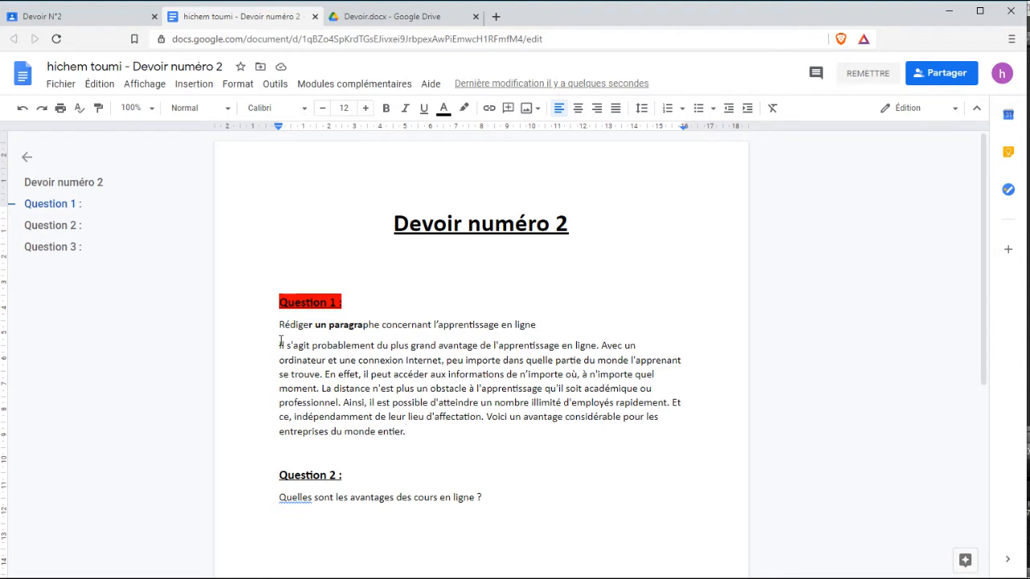
Justify the Question 1 answer paragraph and close the document.
{"action": "left_click_drag", "start_coordinate": [279, 345], "coordinate": [427, 443]}
{"action": "key", "text": "ctrl+c"}
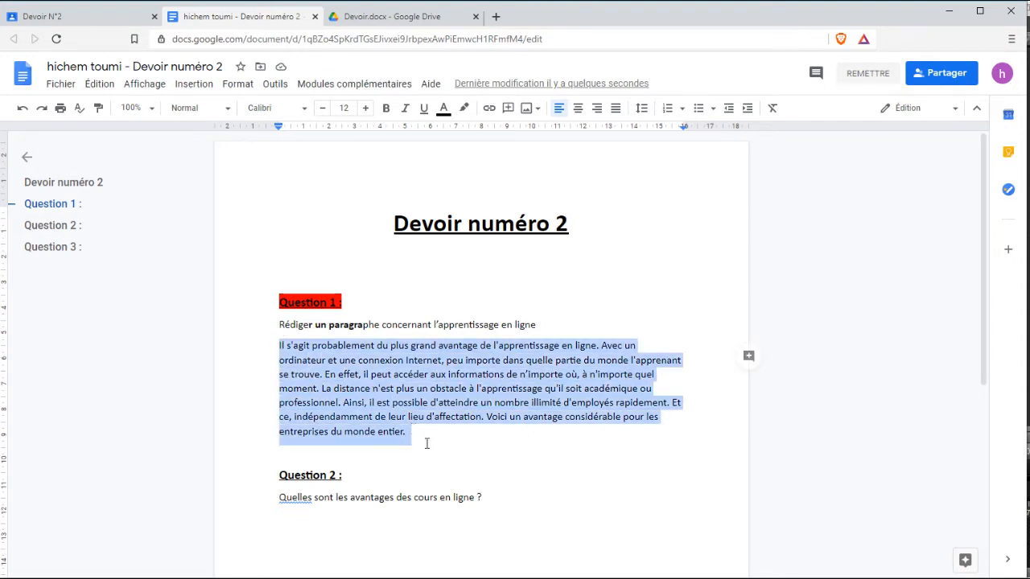
{"action": "left_click", "coordinate": [617, 108]}
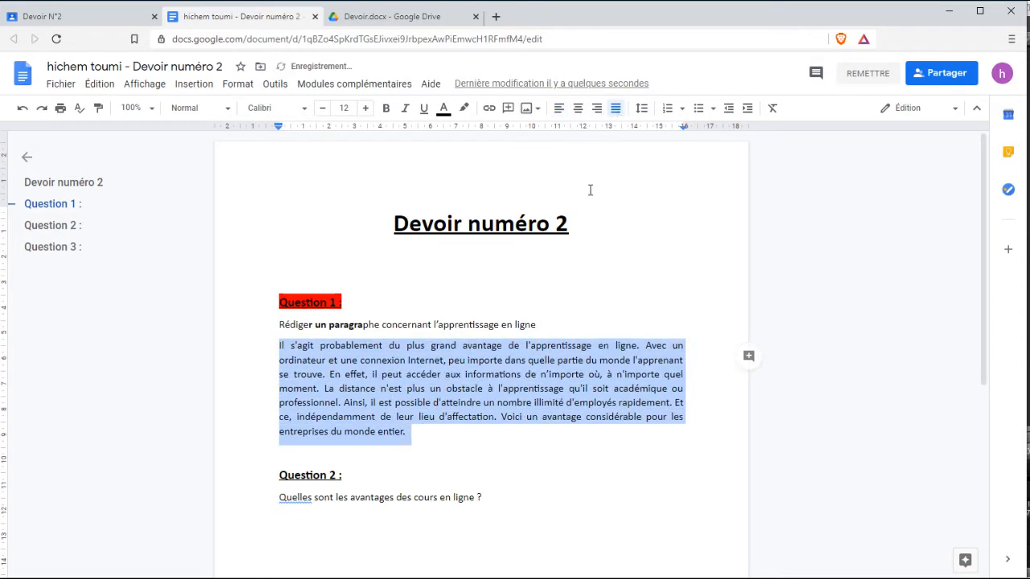
{"action": "left_click", "coordinate": [489, 457]}
{"action": "scroll", "coordinate": [349, 343], "scroll_direction": "down", "scroll_amount": 4}
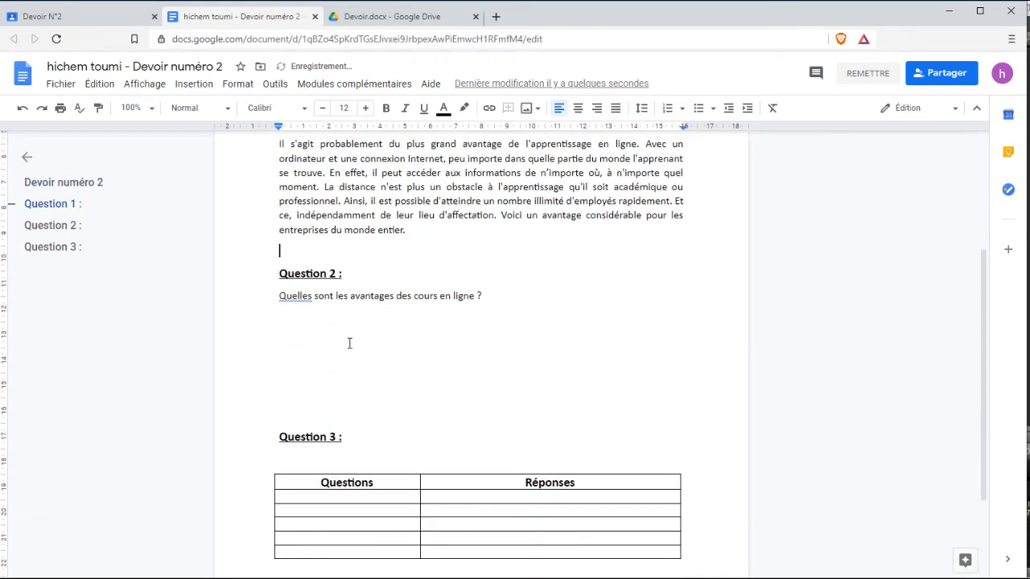
{"action": "scroll", "coordinate": [372, 260], "scroll_direction": "up", "scroll_amount": 4}
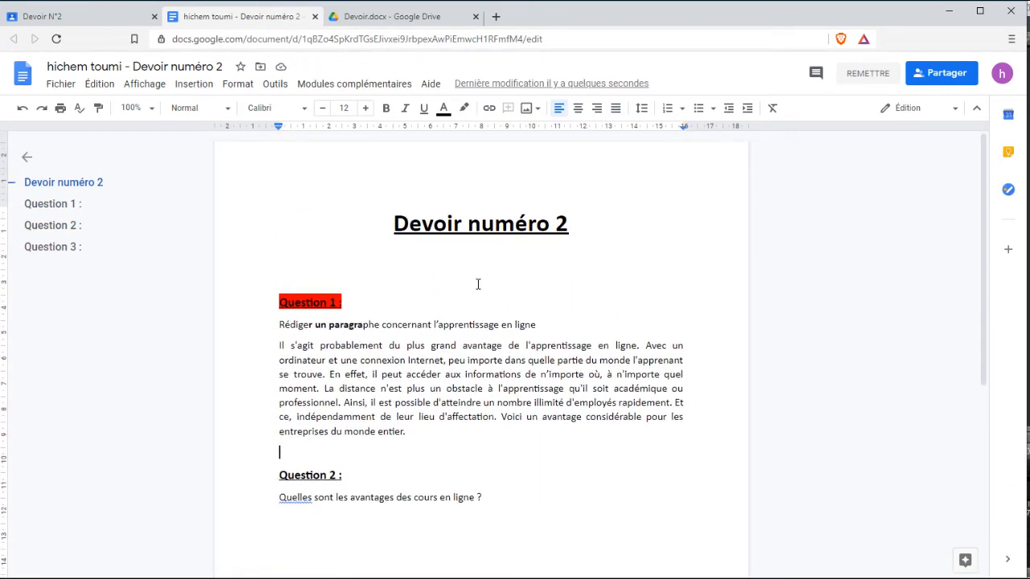
{"action": "scroll", "coordinate": [414, 202], "scroll_direction": "down", "scroll_amount": 4}
{"action": "scroll", "coordinate": [351, 224], "scroll_direction": "up", "scroll_amount": 3}
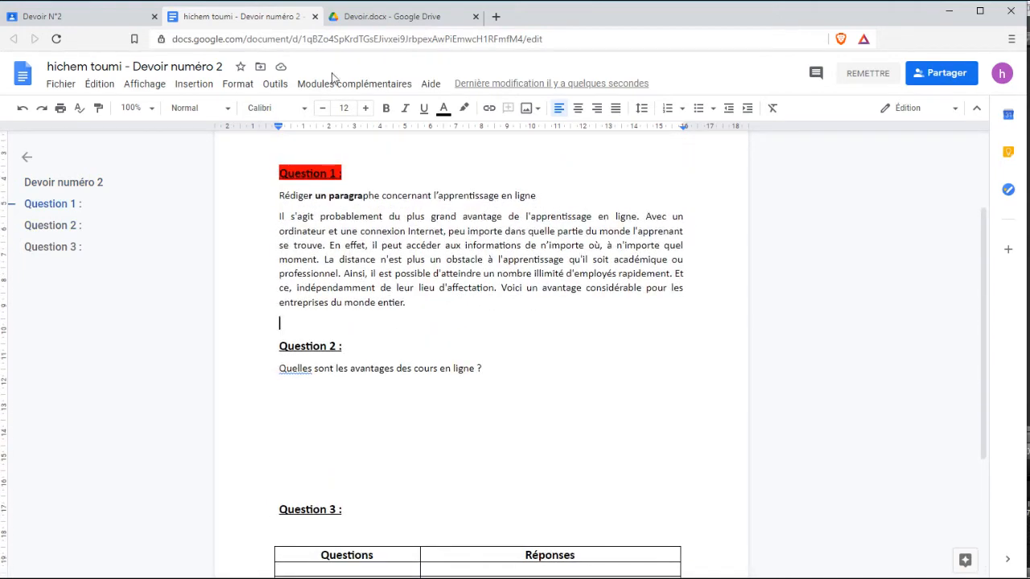
{"action": "left_click", "coordinate": [314, 17]}
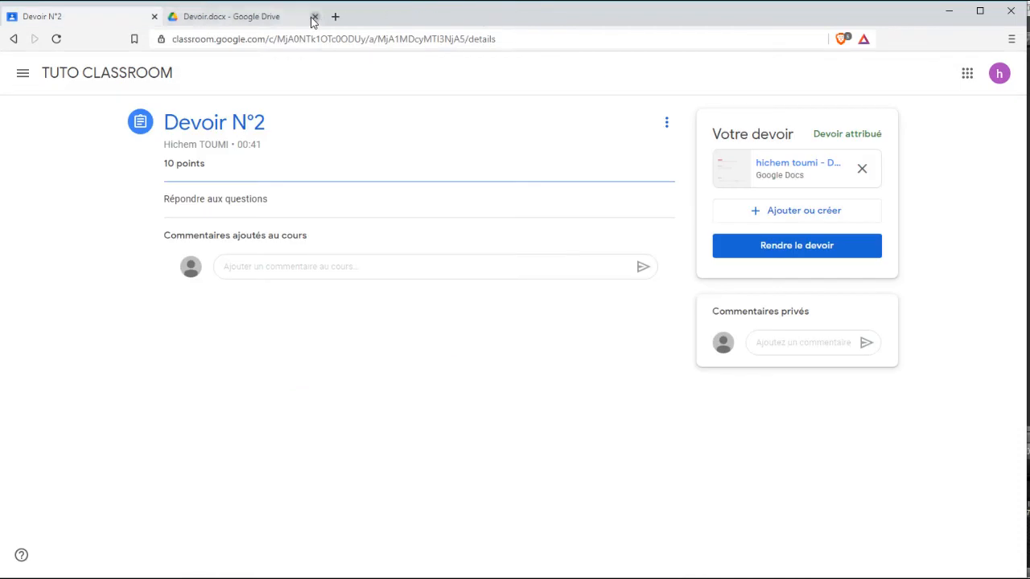
Reopen the Devoir numéro 2 document and dismiss the grammar-suggestions notice.
{"action": "left_click", "coordinate": [314, 16]}
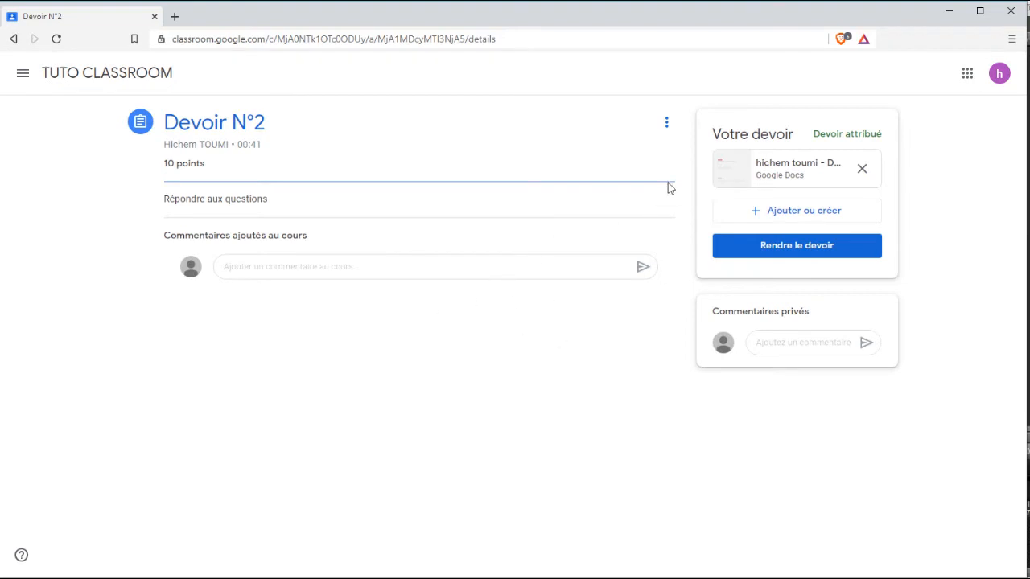
{"action": "left_click", "coordinate": [782, 165]}
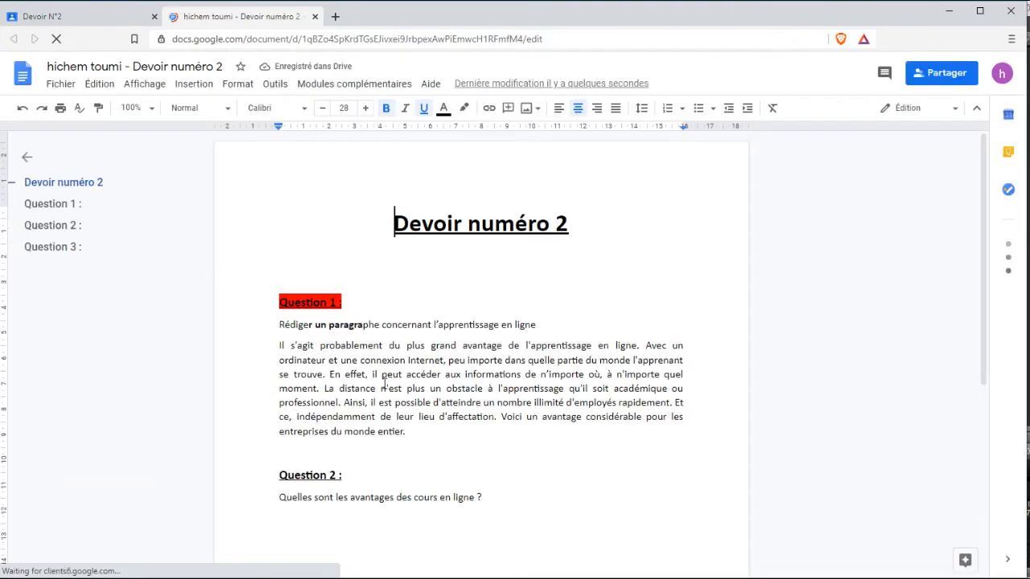
{"action": "scroll", "coordinate": [402, 322], "scroll_direction": "down", "scroll_amount": 3}
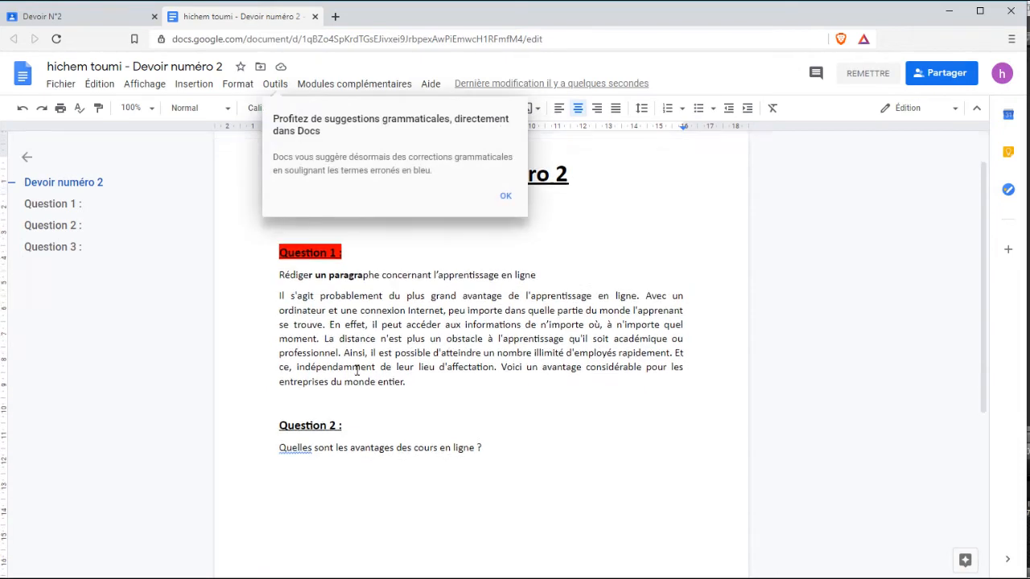
{"action": "left_click", "coordinate": [505, 199]}
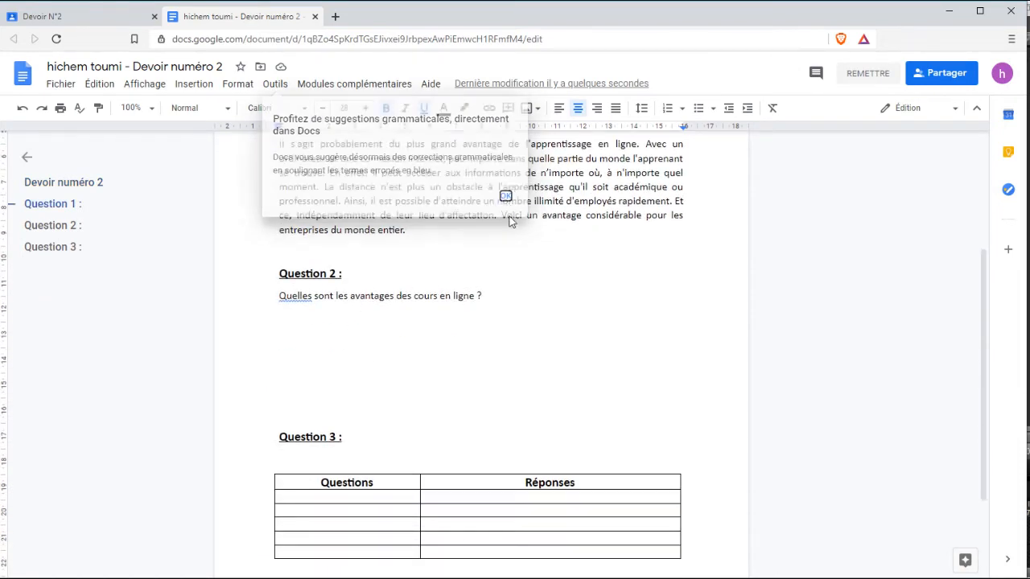
{"action": "scroll", "coordinate": [448, 362], "scroll_direction": "up", "scroll_amount": 3}
{"action": "scroll", "coordinate": [448, 362], "scroll_direction": "down", "scroll_amount": 5}
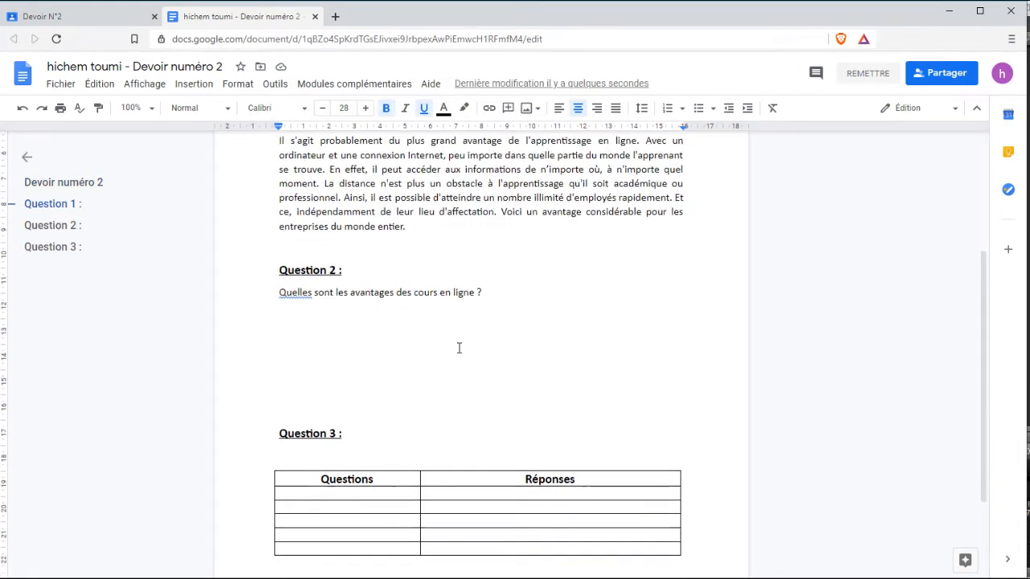
{"action": "scroll", "coordinate": [407, 301], "scroll_direction": "up", "scroll_amount": 2}
Paste the bold, underlined advantages paragraph under the Question 2 prompt.
{"action": "left_click", "coordinate": [313, 341]}
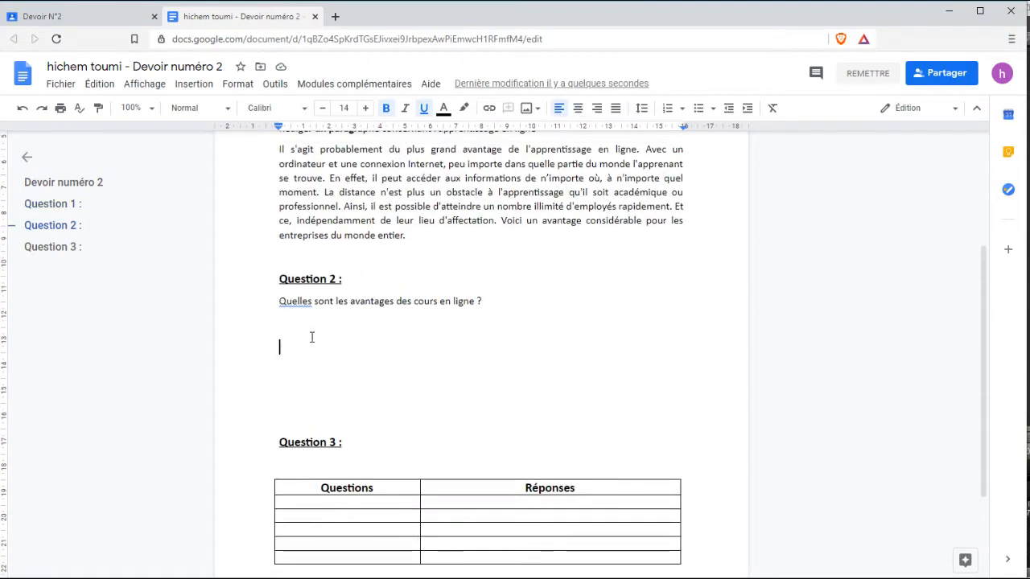
{"action": "key", "text": "ctrl+v"}
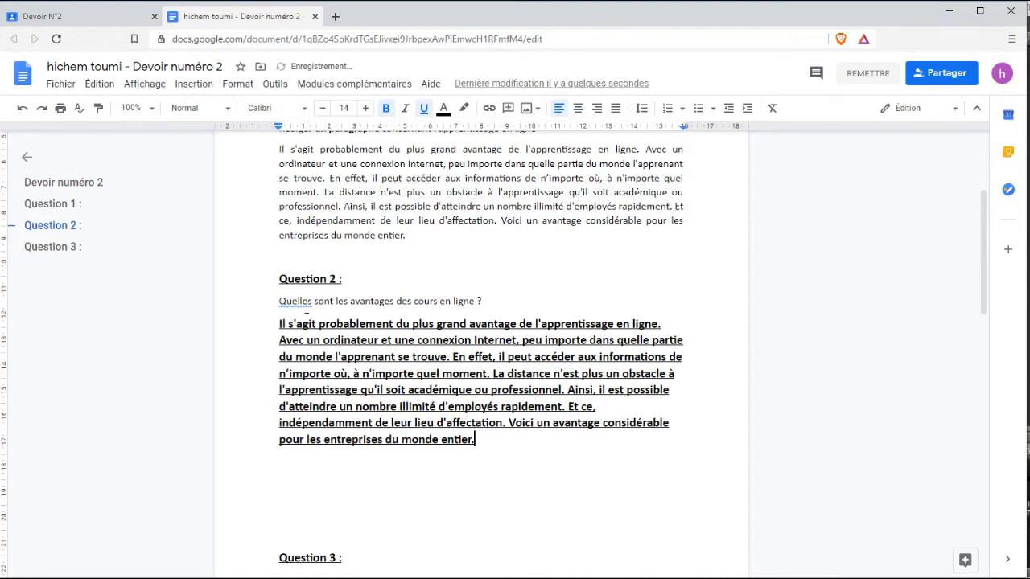
{"action": "scroll", "coordinate": [451, 306], "scroll_direction": "down", "scroll_amount": 2}
{"action": "scroll", "coordinate": [498, 298], "scroll_direction": "up", "scroll_amount": 2}
{"action": "scroll", "coordinate": [540, 293], "scroll_direction": "up", "scroll_amount": 3}
{"action": "scroll", "coordinate": [539, 293], "scroll_direction": "down", "scroll_amount": 3}
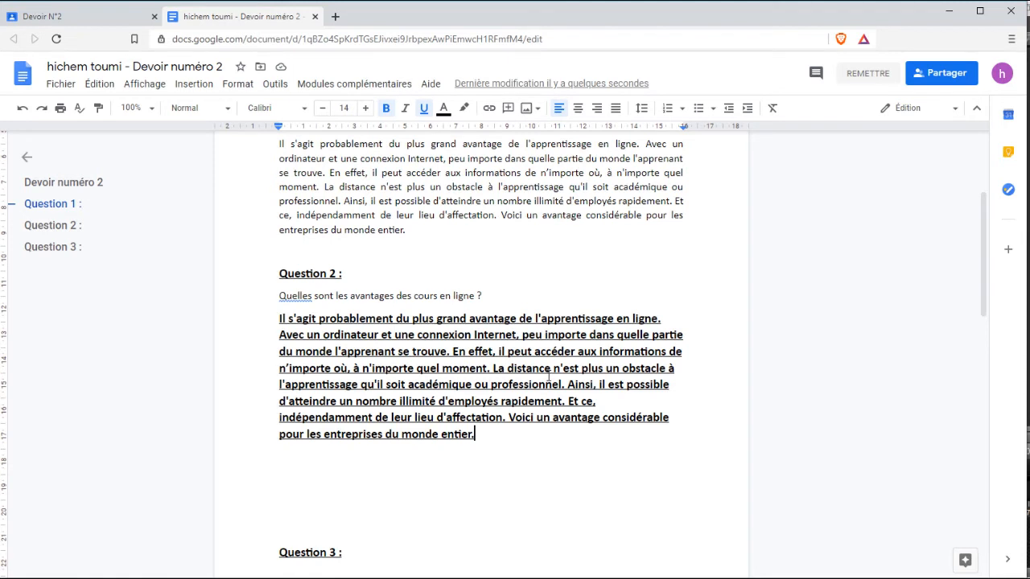
Turn in Devoir N°2 and confirm with Rendre le devoir.
{"action": "left_click", "coordinate": [869, 74]}
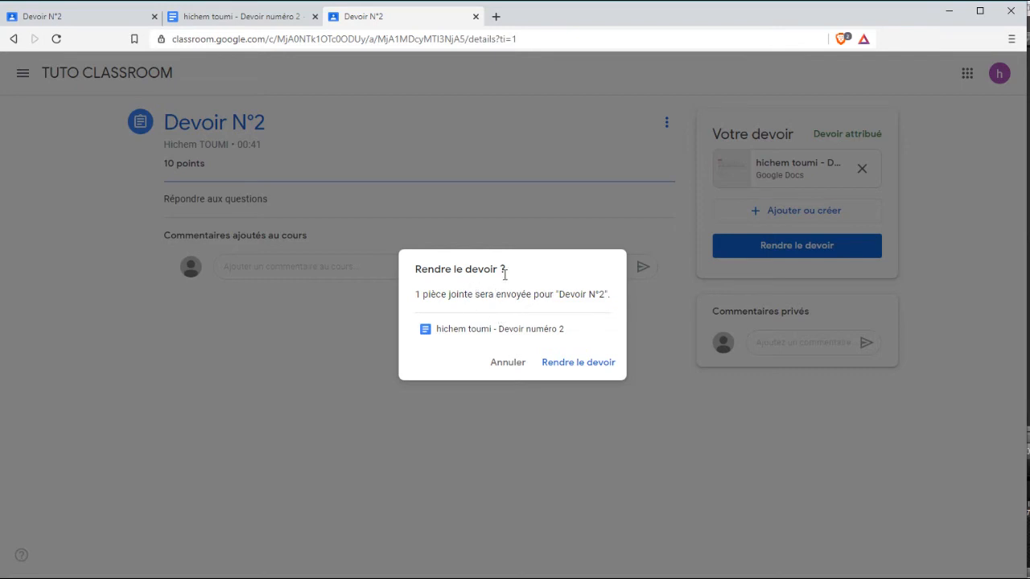
{"action": "left_click", "coordinate": [574, 368]}
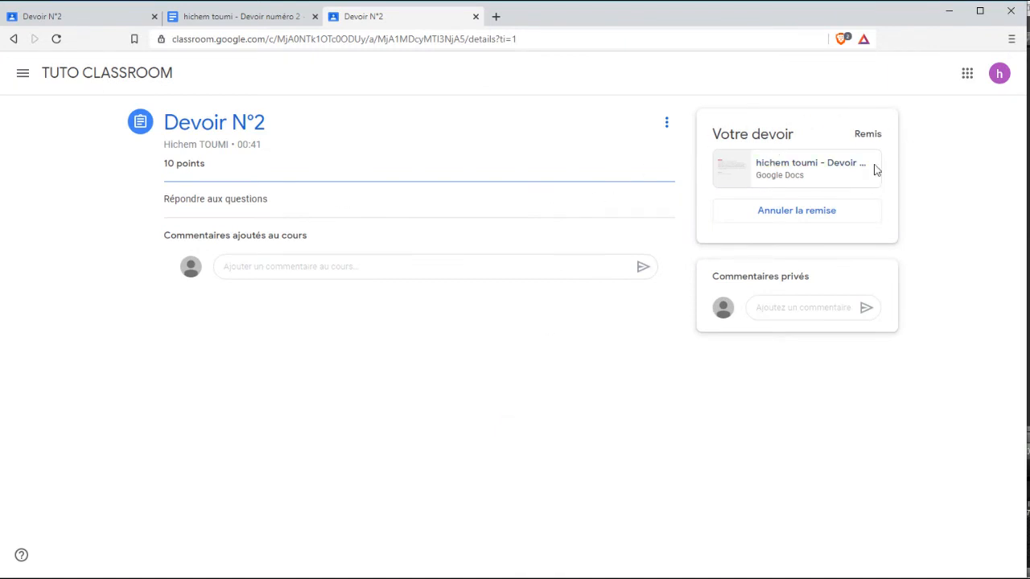
Open the submitted Devoir numéro 2 document and scroll through it.
{"action": "left_click", "coordinate": [802, 167]}
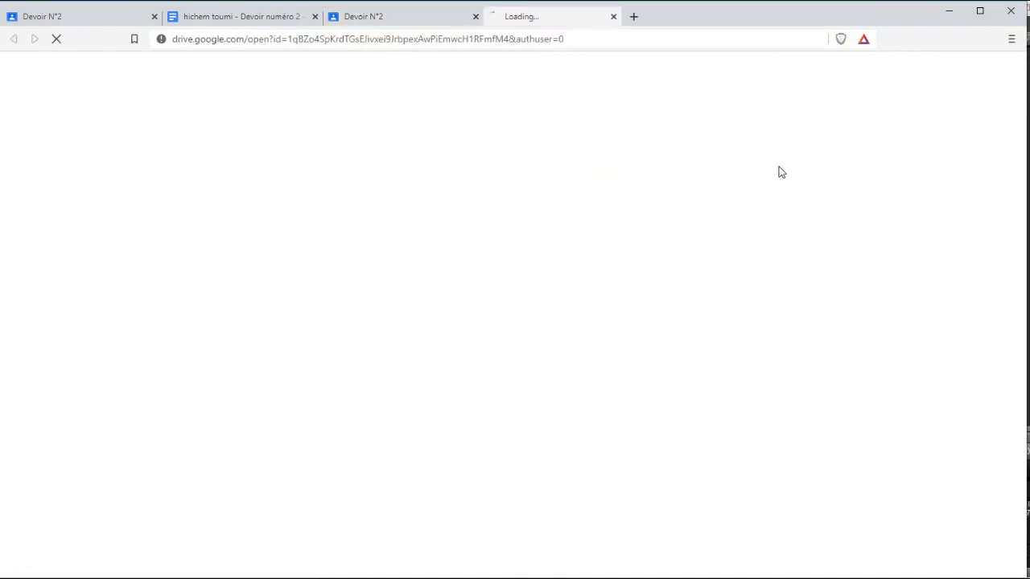
{"action": "left_click", "coordinate": [315, 16]}
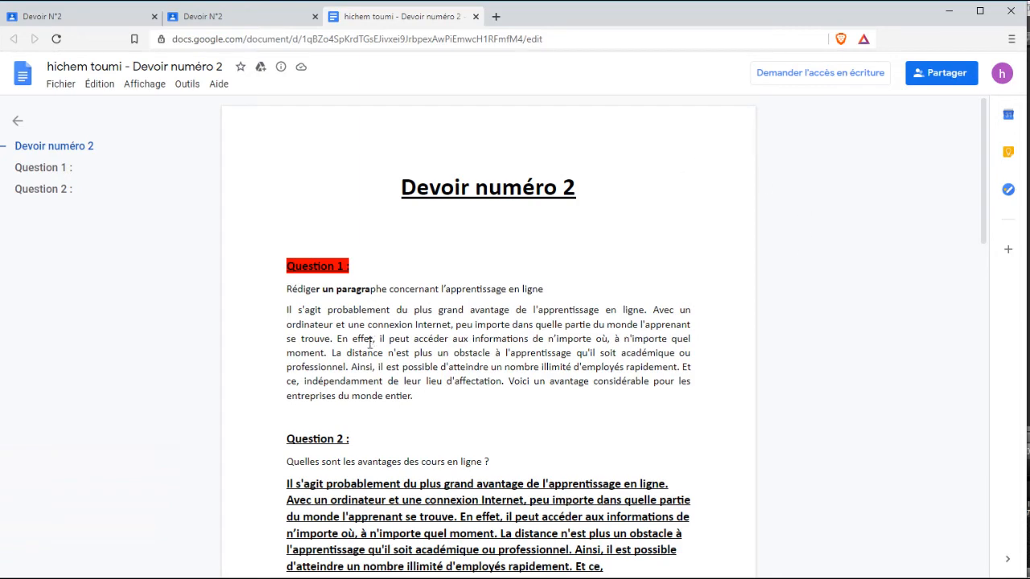
{"action": "scroll", "coordinate": [370, 344], "scroll_direction": "down", "scroll_amount": 8}
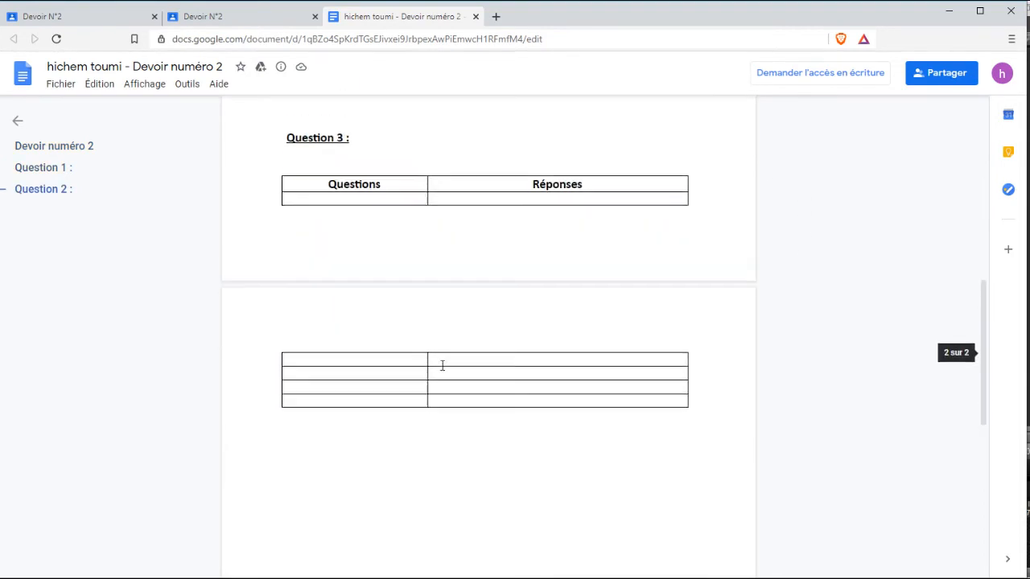
{"action": "scroll", "coordinate": [441, 367], "scroll_direction": "up", "scroll_amount": 10}
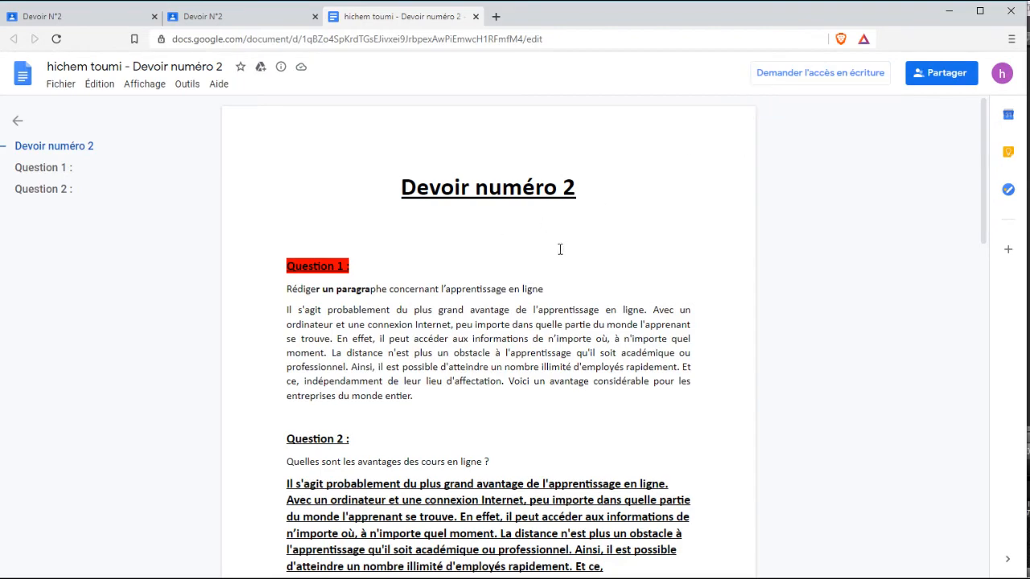
{"action": "scroll", "coordinate": [424, 217], "scroll_direction": "down", "scroll_amount": 10}
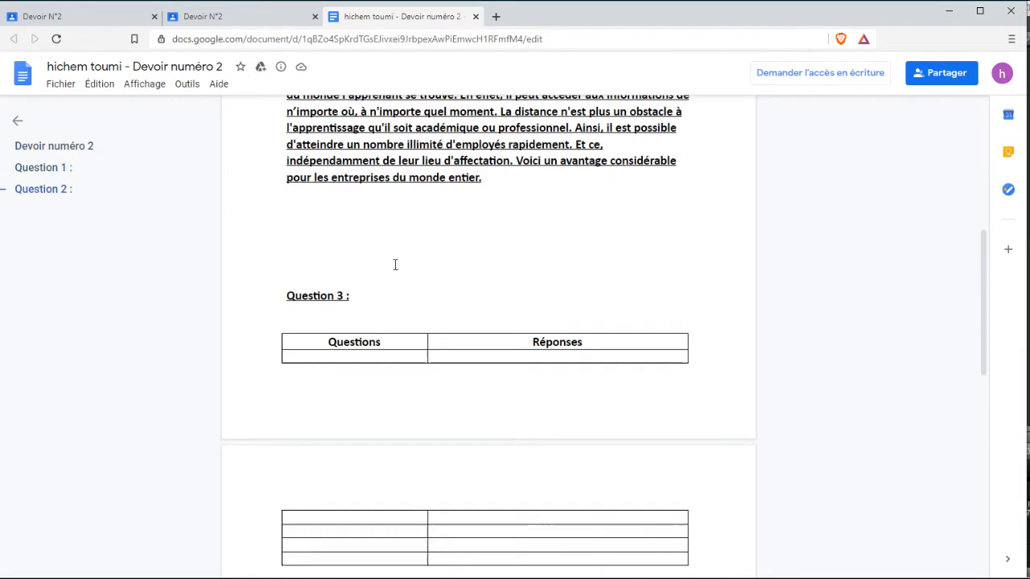
{"action": "scroll", "coordinate": [395, 265], "scroll_direction": "up", "scroll_amount": 12}
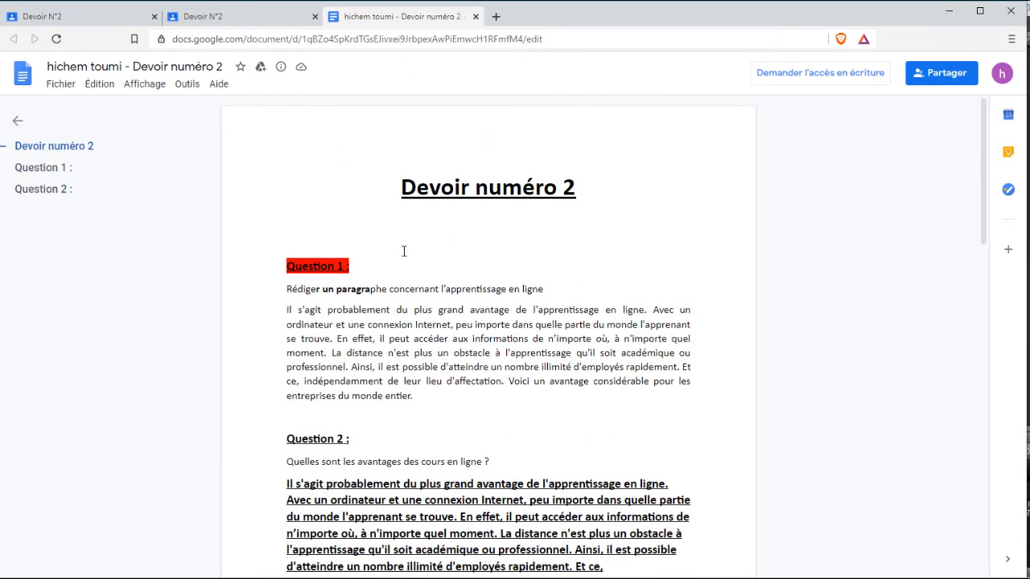
Close the document and duplicate tabs, then show the TUTO CLASSROOM assignments list.
{"action": "left_click", "coordinate": [476, 17]}
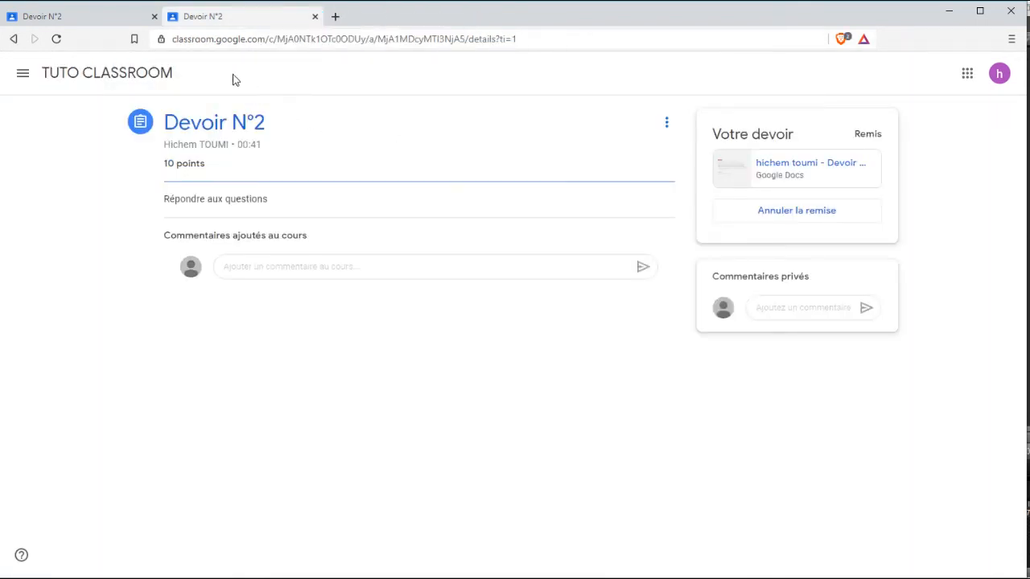
{"action": "left_click", "coordinate": [314, 17]}
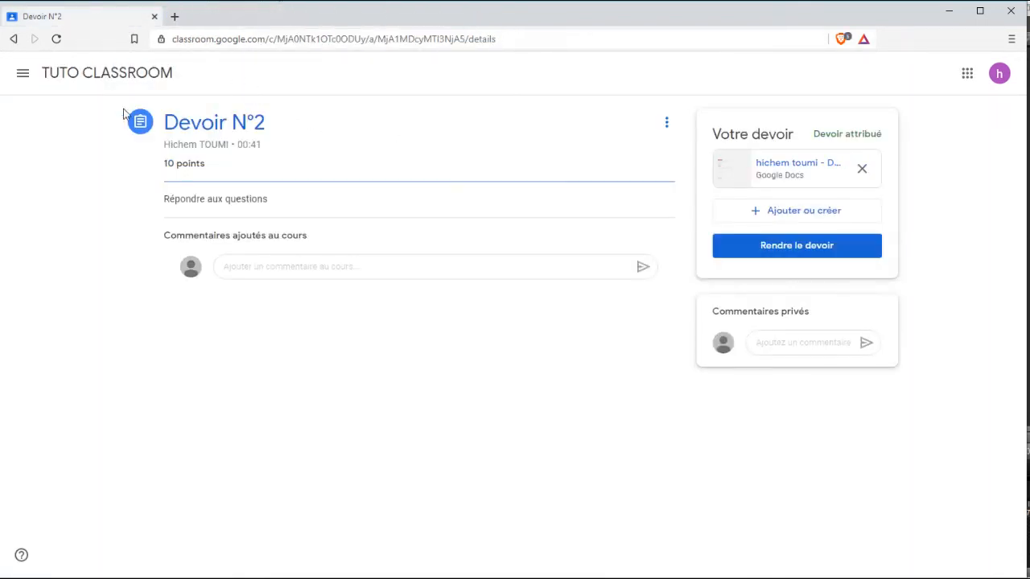
{"action": "left_click", "coordinate": [113, 76]}
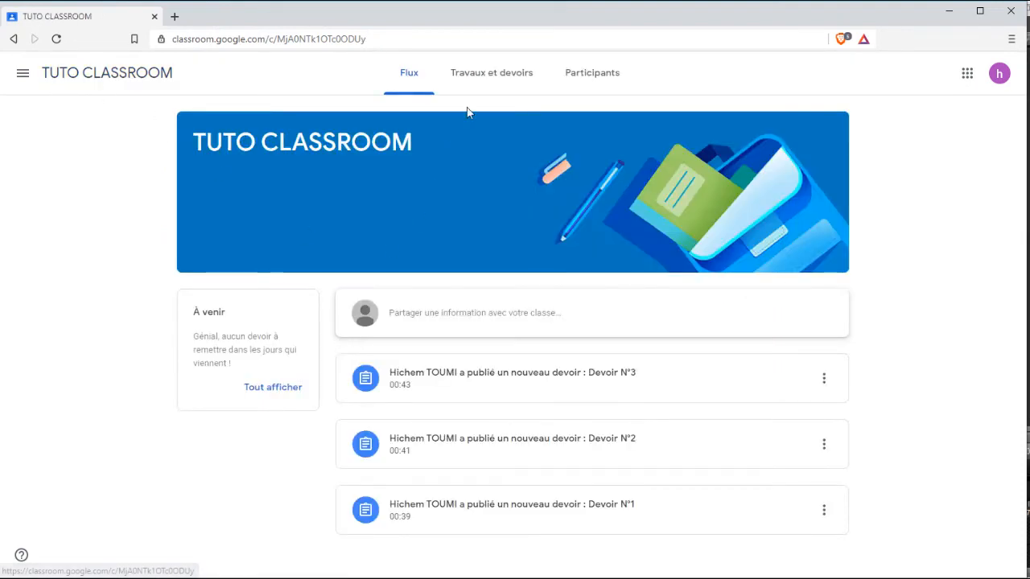
{"action": "left_click", "coordinate": [480, 78]}
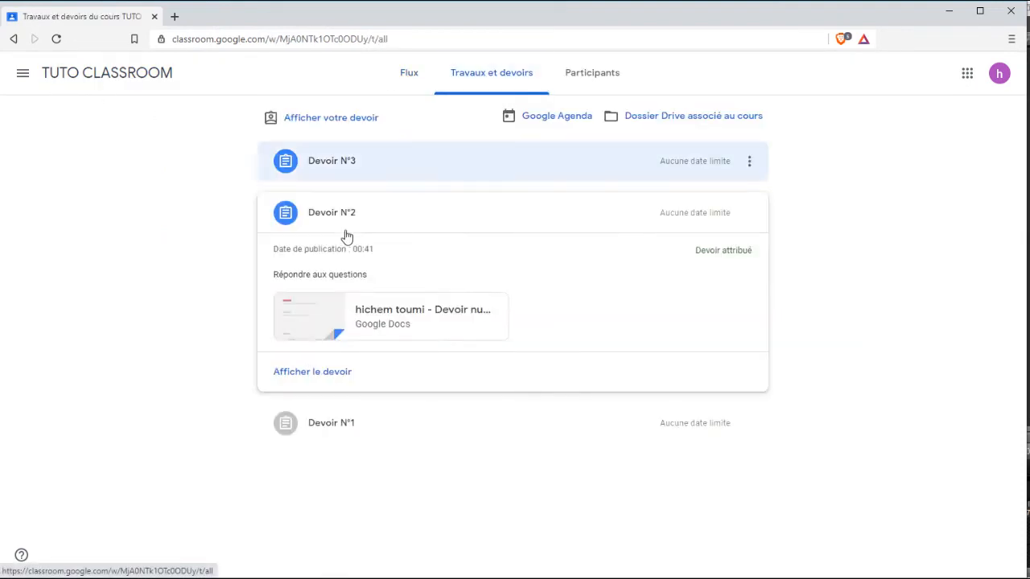
Expand Devoir N°3 and page through its Résumé du cours.pdf preview.
{"action": "left_click", "coordinate": [396, 166]}
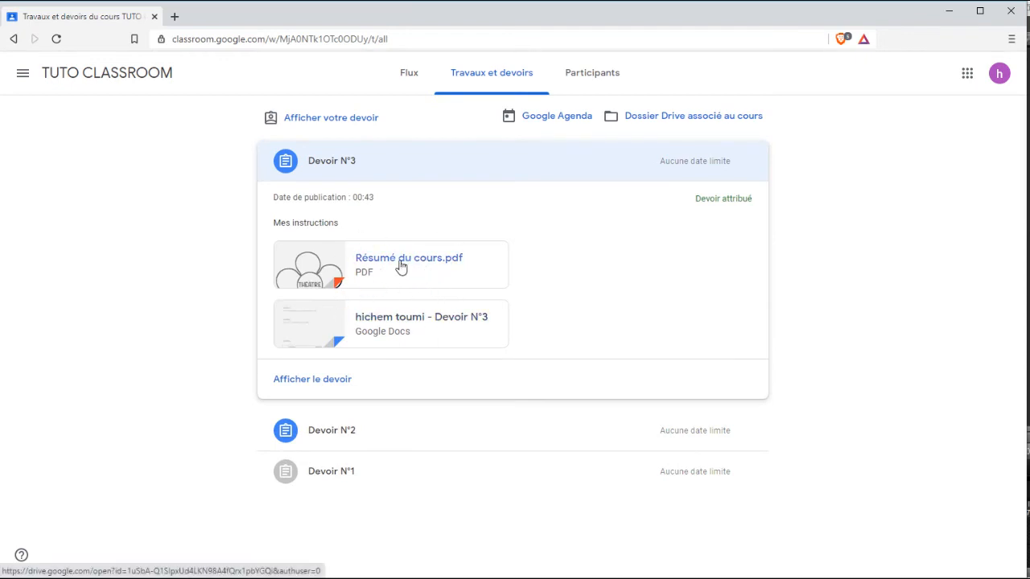
{"action": "left_click", "coordinate": [401, 266]}
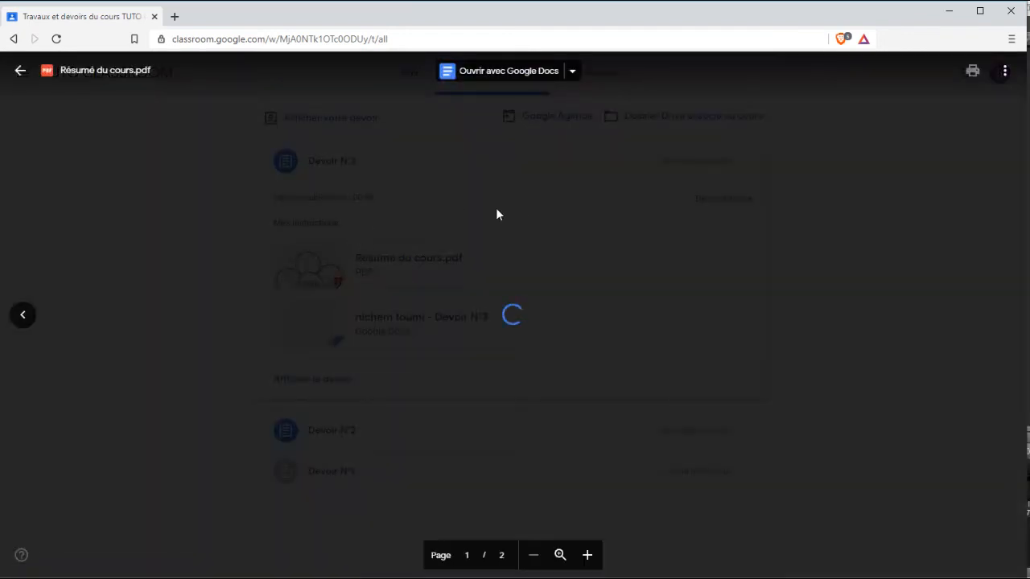
{"action": "scroll", "coordinate": [606, 235], "scroll_direction": "down", "scroll_amount": 12}
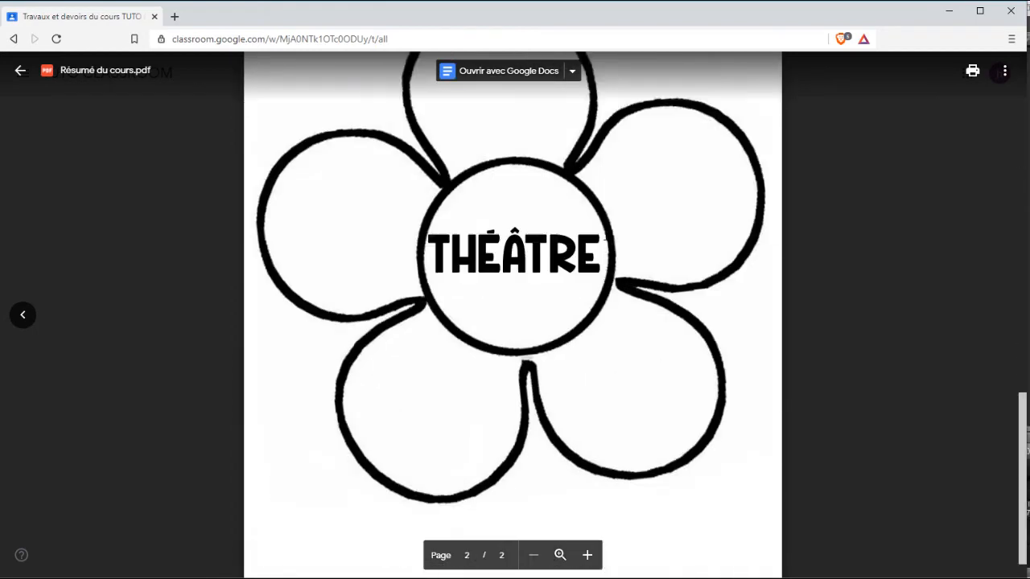
{"action": "scroll", "coordinate": [560, 290], "scroll_direction": "up", "scroll_amount": 10}
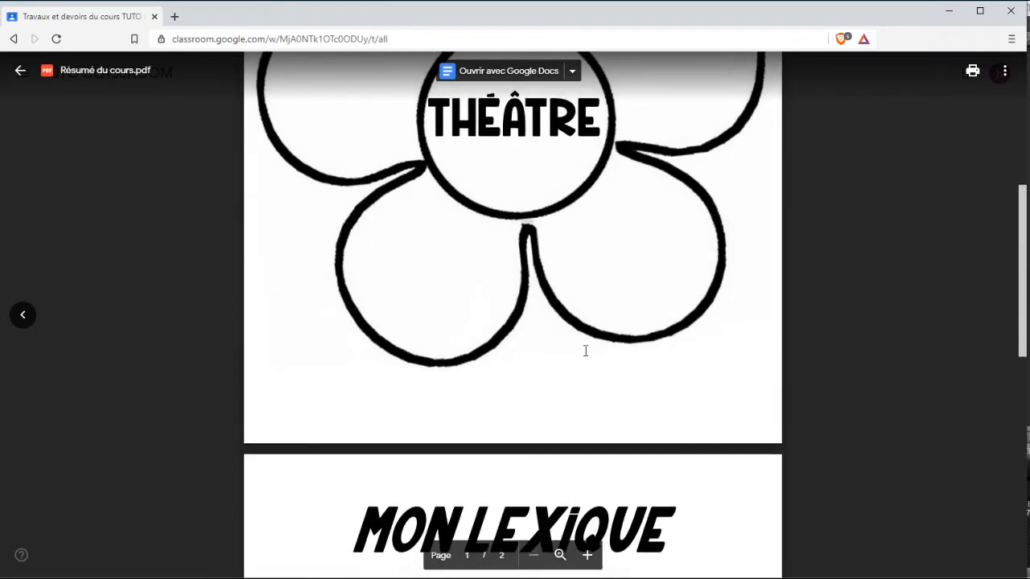
{"action": "left_click", "coordinate": [20, 71]}
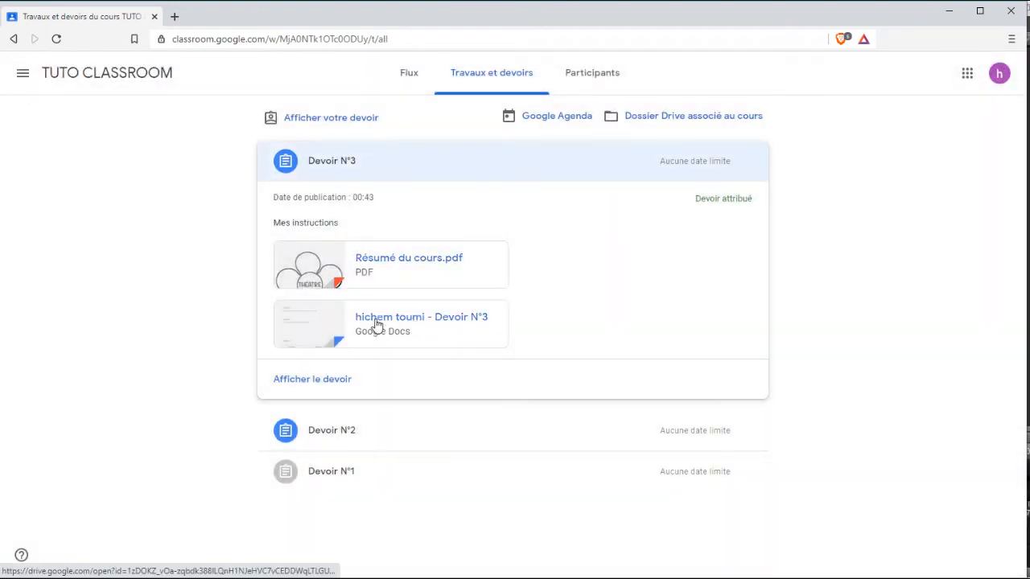
Open the Devoir N°3 assignment page and its attached Google Docs file.
{"action": "left_click", "coordinate": [313, 380]}
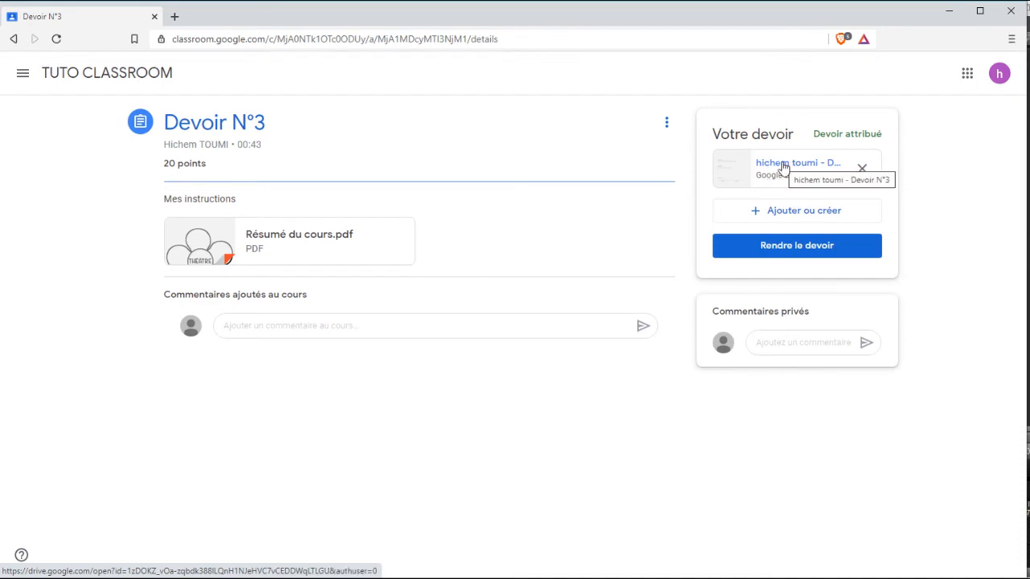
{"action": "left_click", "coordinate": [783, 166]}
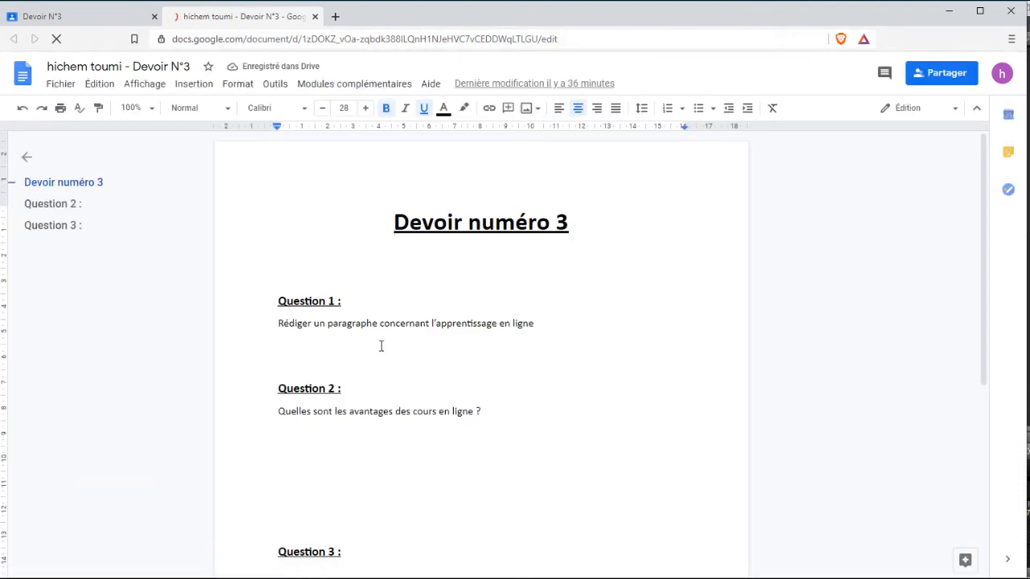
Enter 'question 1' and 'reponse 1' in the Question 3 table's first row, then close the doc.
{"action": "left_click", "coordinate": [350, 343]}
{"action": "left_click", "coordinate": [295, 445]}
{"action": "scroll", "coordinate": [340, 467], "scroll_direction": "down", "scroll_amount": 1}
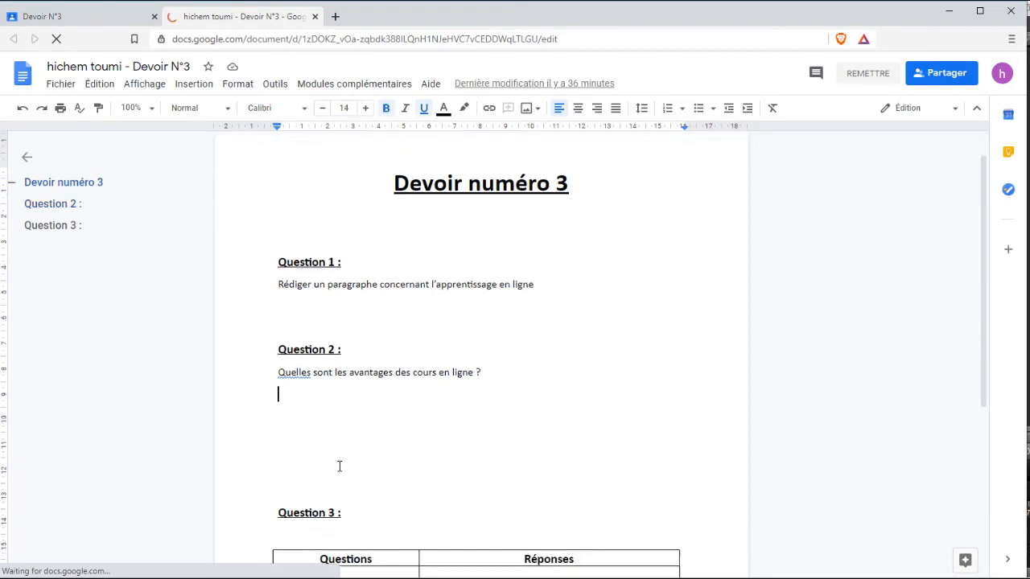
{"action": "scroll", "coordinate": [339, 466], "scroll_direction": "down", "scroll_amount": 4}
{"action": "left_click", "coordinate": [346, 283]}
{"action": "type", "text": "q"}
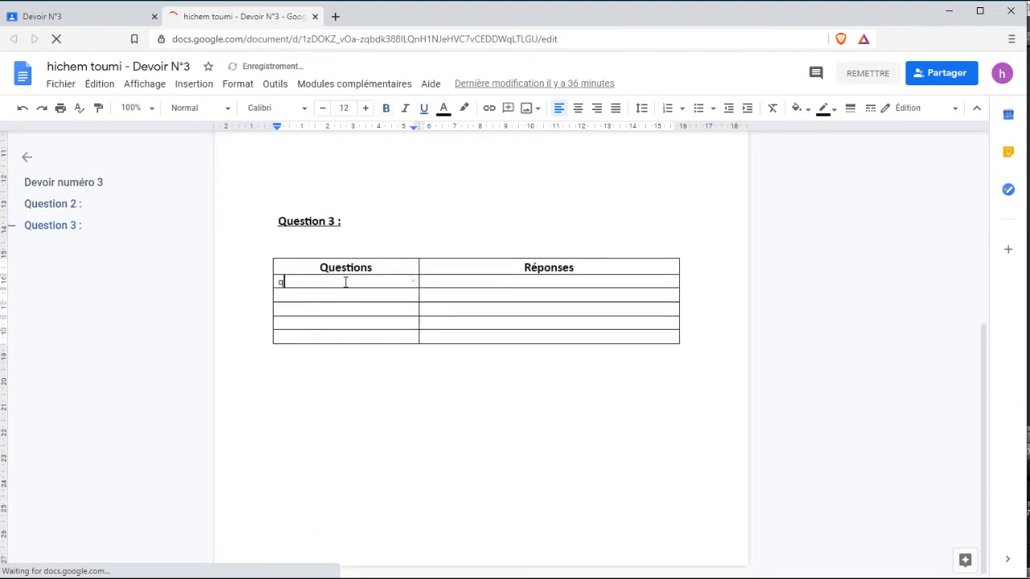
{"action": "type", "text": "uestion"}
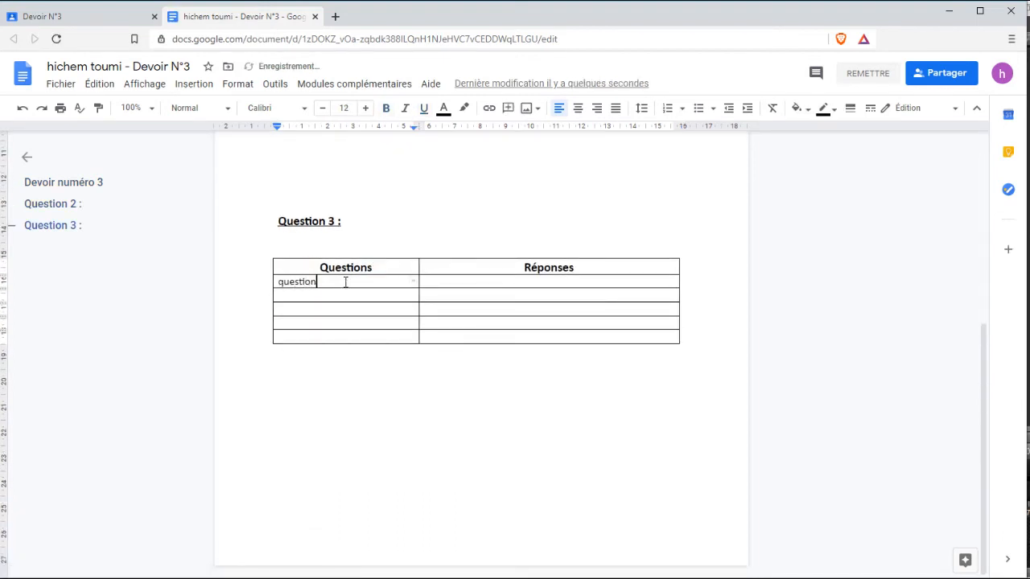
{"action": "type", "text": " 1"}
{"action": "left_click", "coordinate": [481, 282]}
{"action": "type", "text": "rep"}
{"action": "scroll", "coordinate": [595, 202], "scroll_direction": "up", "scroll_amount": 4}
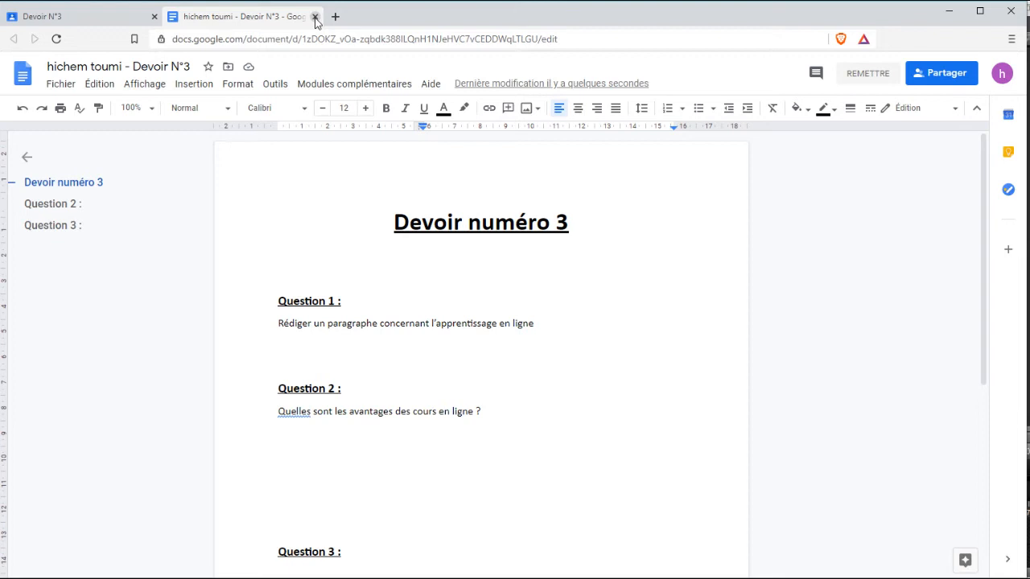
{"action": "left_click", "coordinate": [315, 17]}
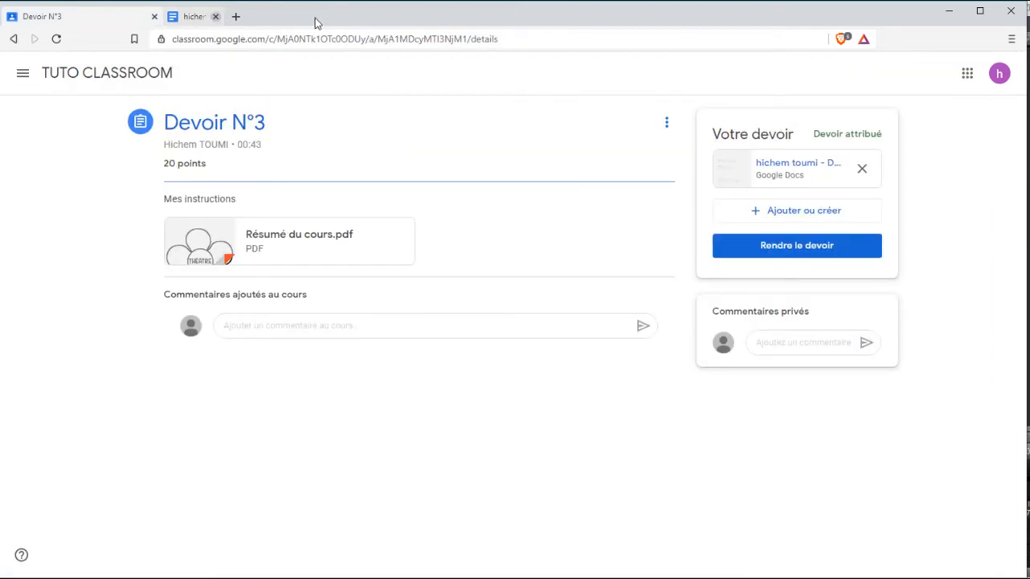
Paste the online-learning paragraph under Question 1 of Devoir numéro 3 and close the doc.
{"action": "left_click", "coordinate": [786, 166]}
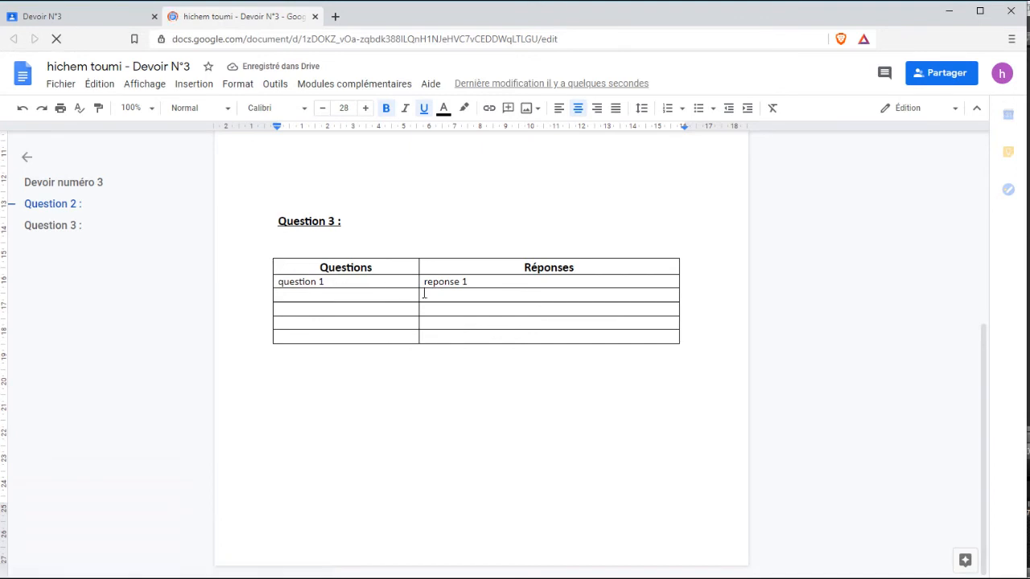
{"action": "scroll", "coordinate": [441, 278], "scroll_direction": "up", "scroll_amount": 4}
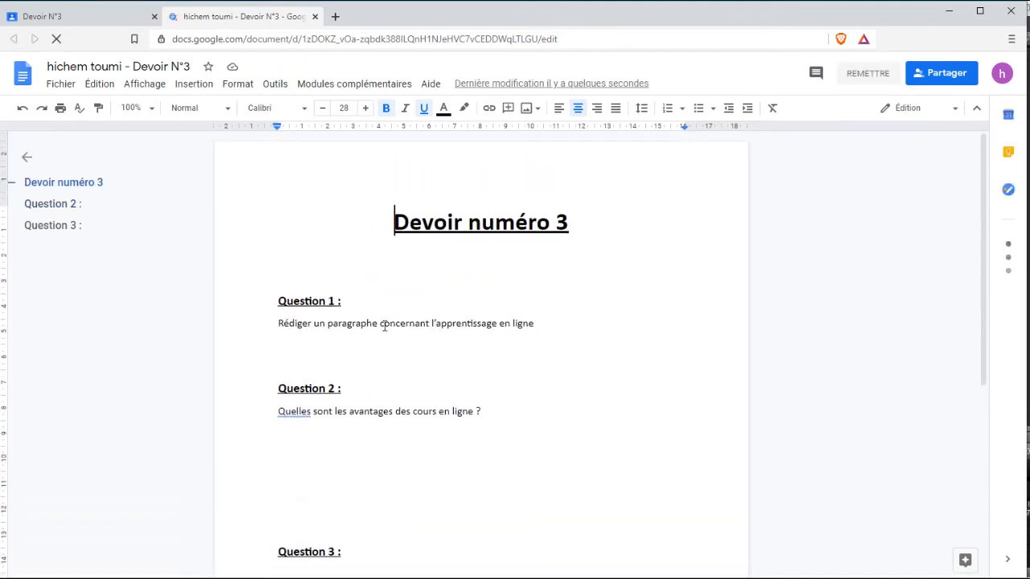
{"action": "scroll", "coordinate": [338, 343], "scroll_direction": "down", "scroll_amount": 3}
{"action": "scroll", "coordinate": [303, 239], "scroll_direction": "up", "scroll_amount": 3}
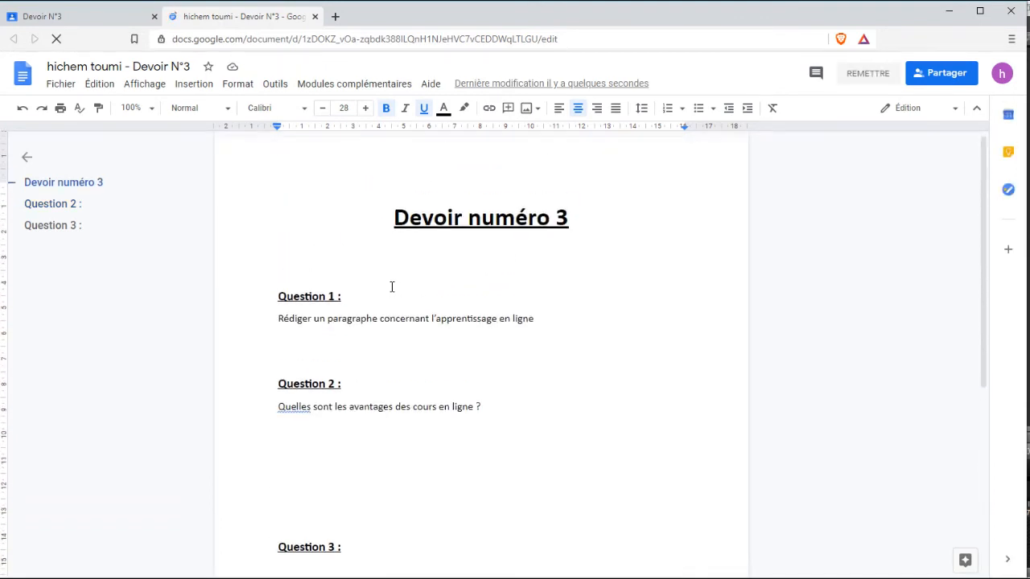
{"action": "left_click", "coordinate": [316, 343]}
{"action": "type", "text": "Il s'agit probablement du plus grand avantage de l'apprentissage en ligne. Avec un ordinateur et une connexion Internet, peu importe dans quelle partie du monde l'apprenant se trouve. En effet, il peut accéder aux informations de n’importe où, à n'importe quel moment. La distance n'est plus un obstacle à l'apprentissage qu'il soit académique ou professionnel. Ainsi, il est possible d'atteindre un nombre illimité d'employés rapidement. Et ce, indépendamment de leur lieu d'affectation. Voici un avantage considérable pour les entreprises du monde entier."}
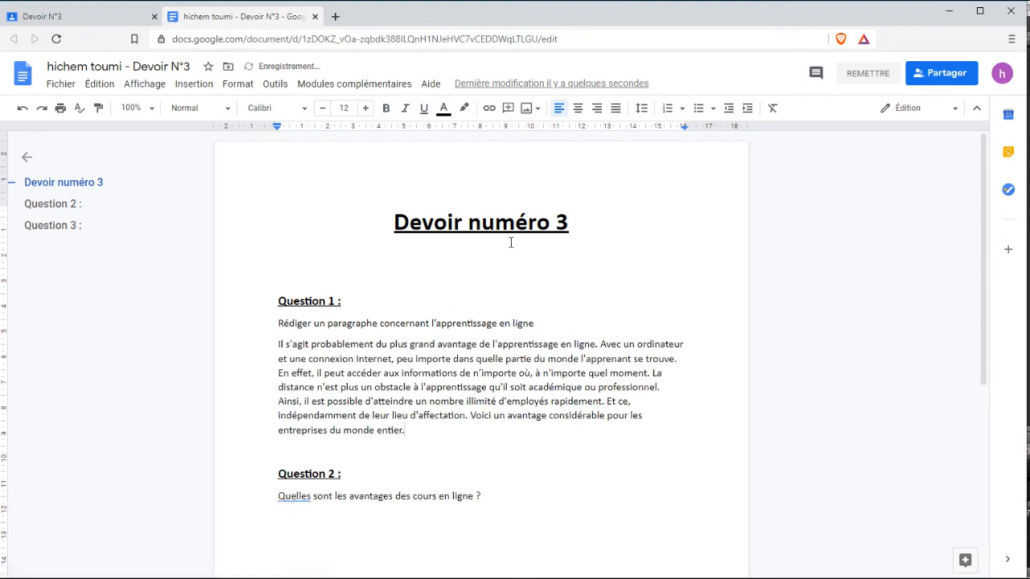
{"action": "left_click", "coordinate": [315, 17]}
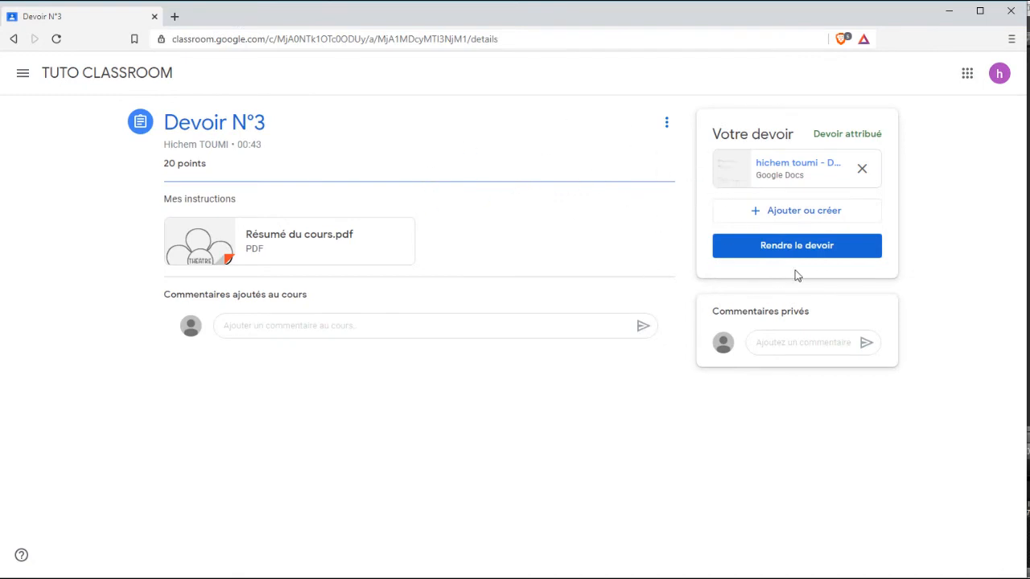
Confirm handing in Devoir N°3, then open its submitted Google Docs file.
{"action": "left_click", "coordinate": [817, 249]}
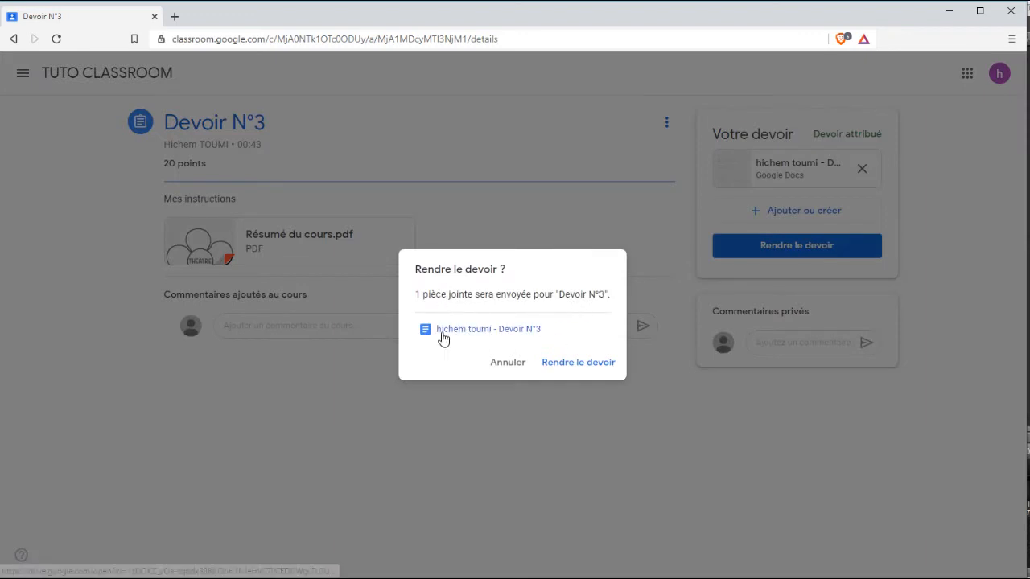
{"action": "left_click", "coordinate": [578, 363]}
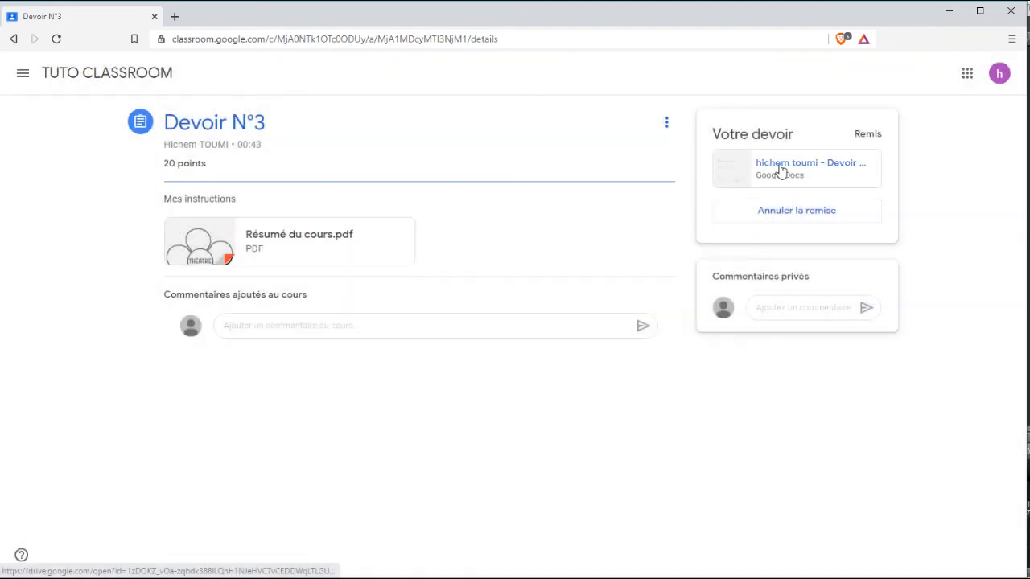
{"action": "left_click", "coordinate": [781, 169]}
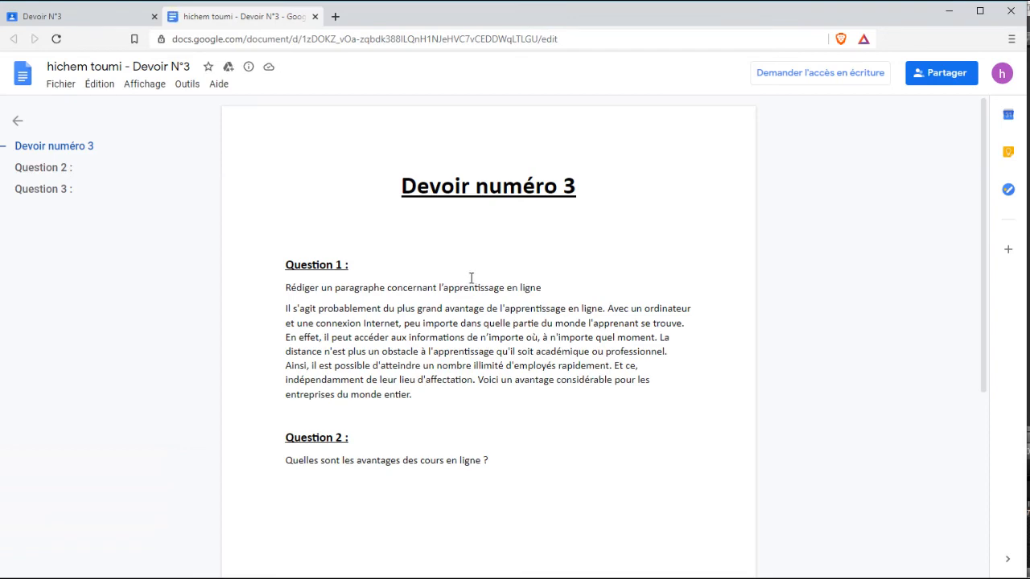
Review the Devoir N°3 answers, close the doc, and return to the TUTO CLASSROOM stream.
{"action": "scroll", "coordinate": [305, 313], "scroll_direction": "down", "scroll_amount": 4}
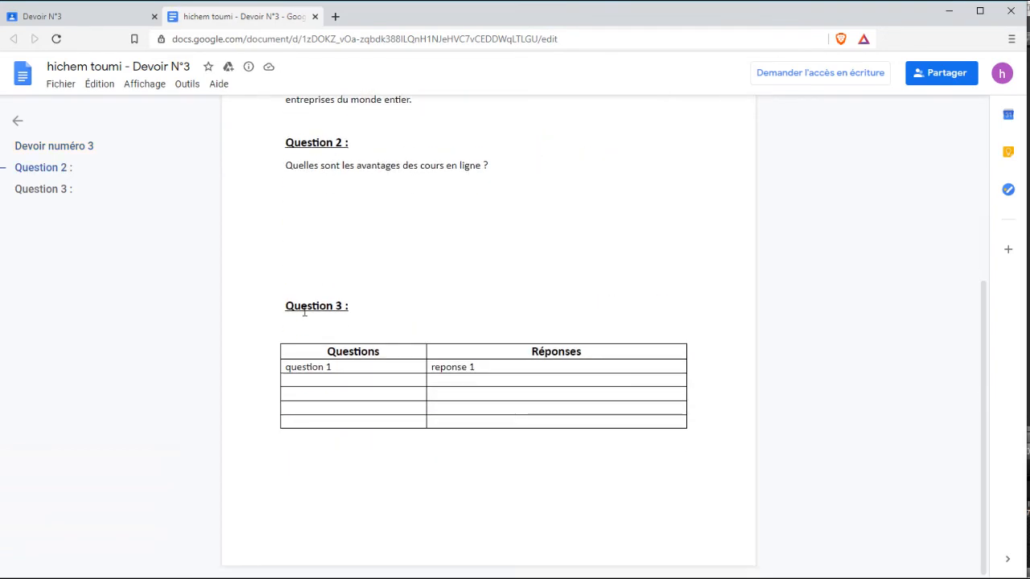
{"action": "scroll", "coordinate": [316, 375], "scroll_direction": "up", "scroll_amount": 4}
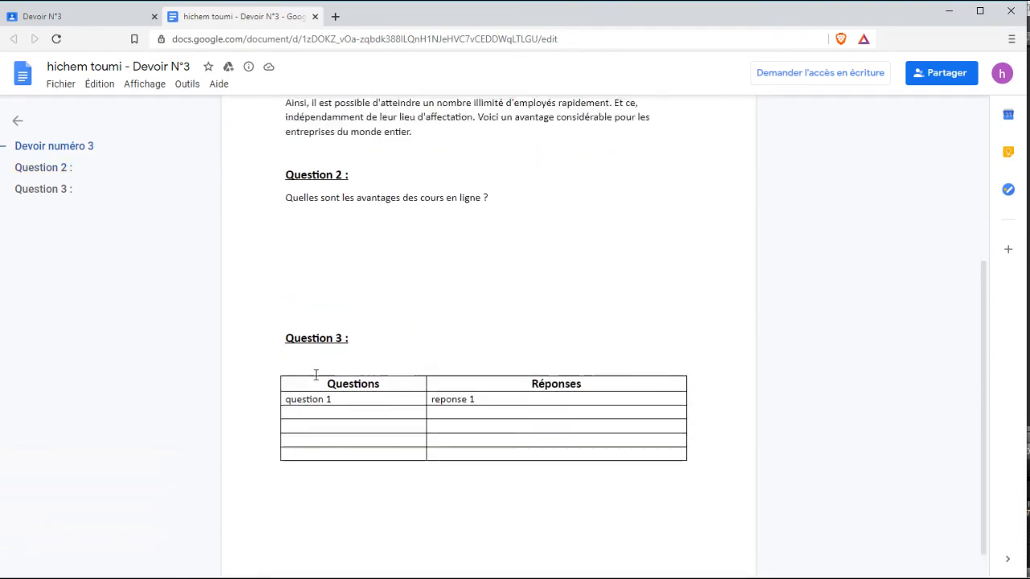
{"action": "left_click", "coordinate": [315, 17]}
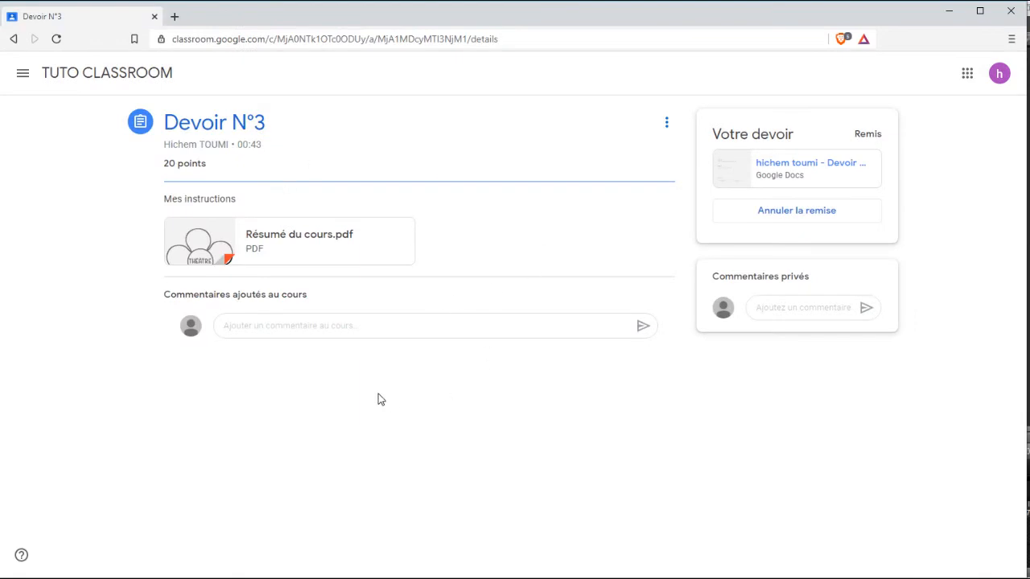
{"action": "left_click", "coordinate": [78, 73]}
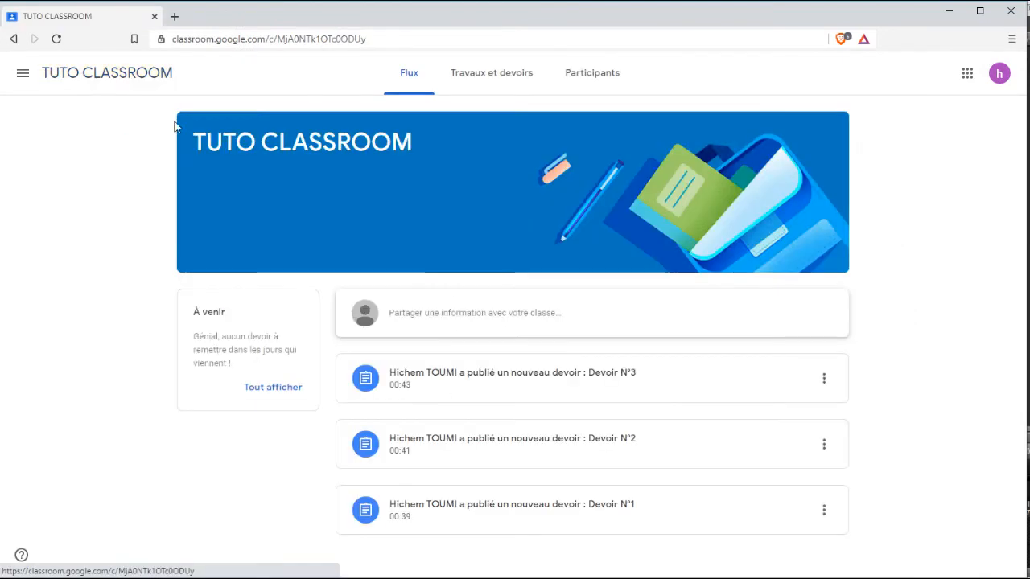
Preview Devoir N°1's Devoir.docx from Travaux et devoirs, then close the viewer.
{"action": "left_click", "coordinate": [487, 74]}
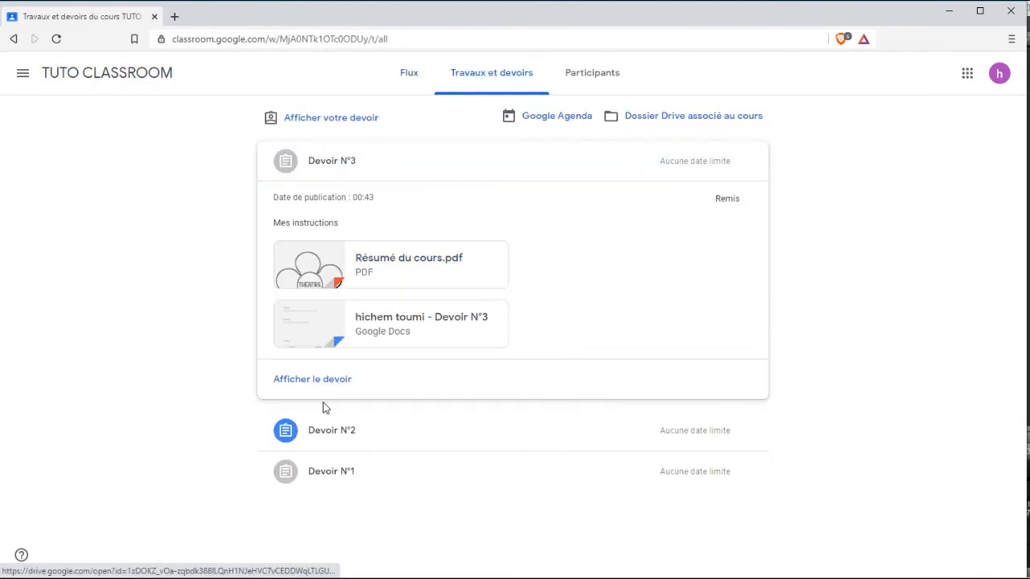
{"action": "left_click", "coordinate": [346, 475]}
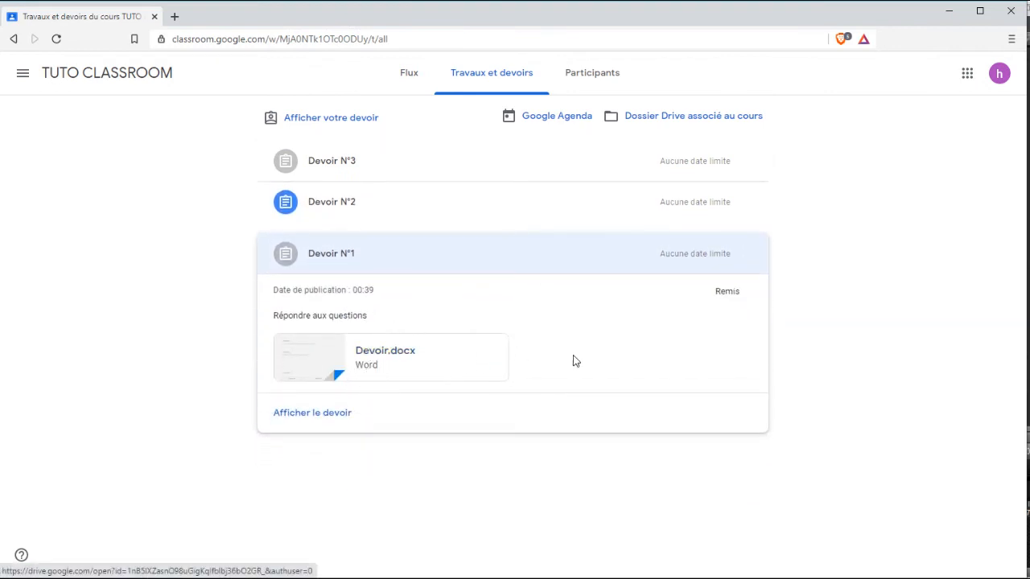
{"action": "left_click", "coordinate": [455, 363]}
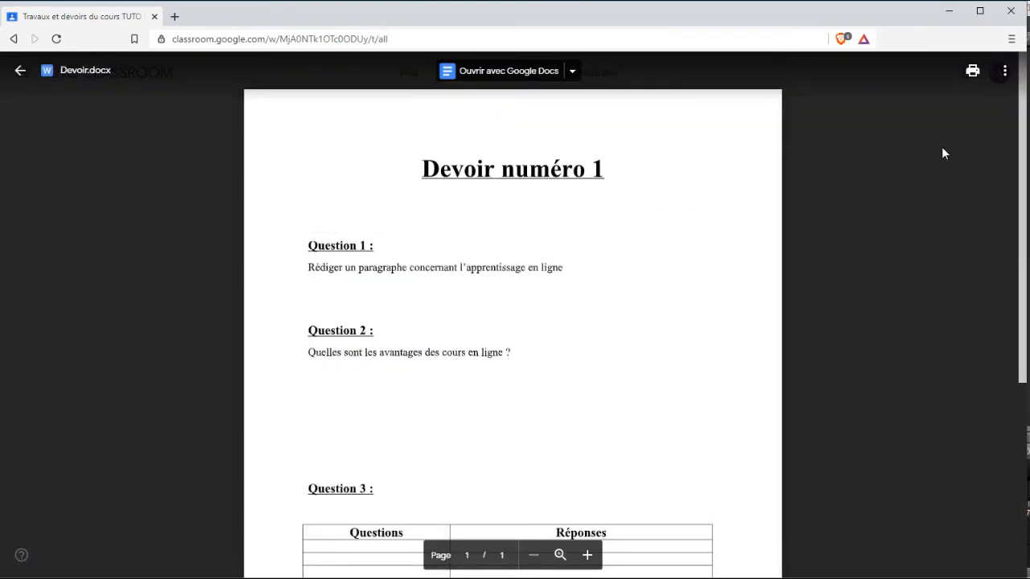
{"action": "left_click", "coordinate": [1005, 71]}
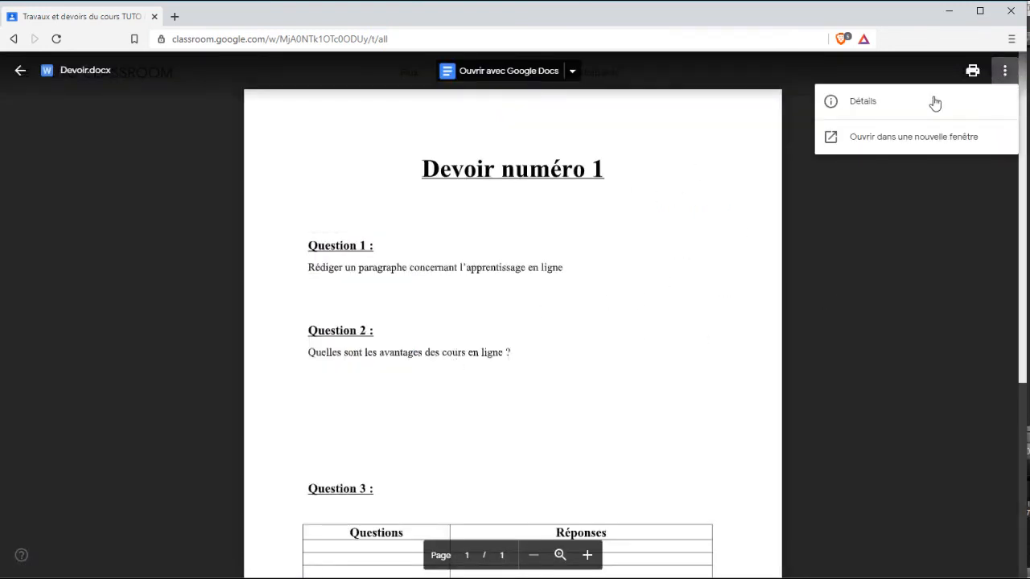
{"action": "left_click", "coordinate": [868, 258]}
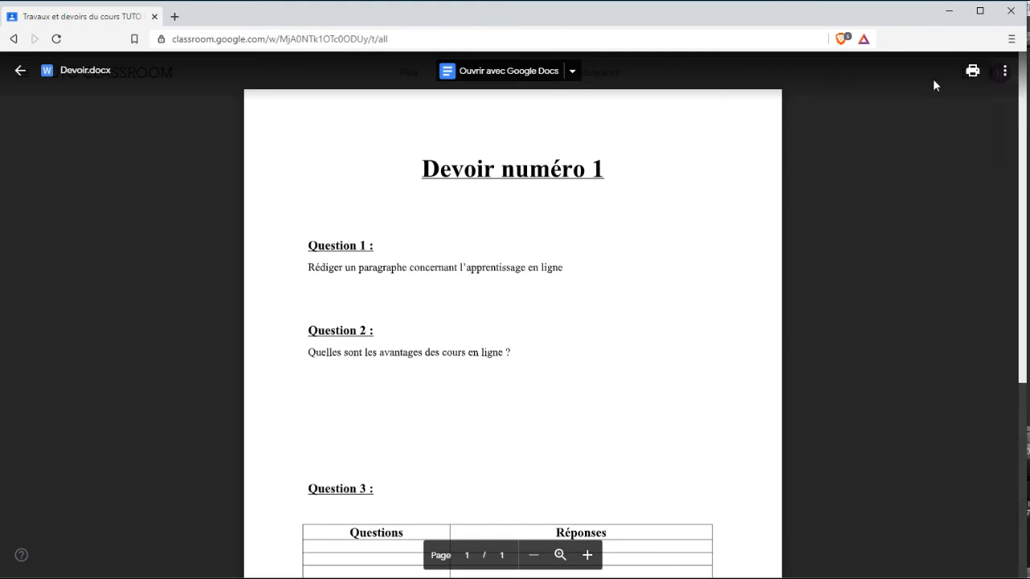
{"action": "left_click", "coordinate": [20, 71]}
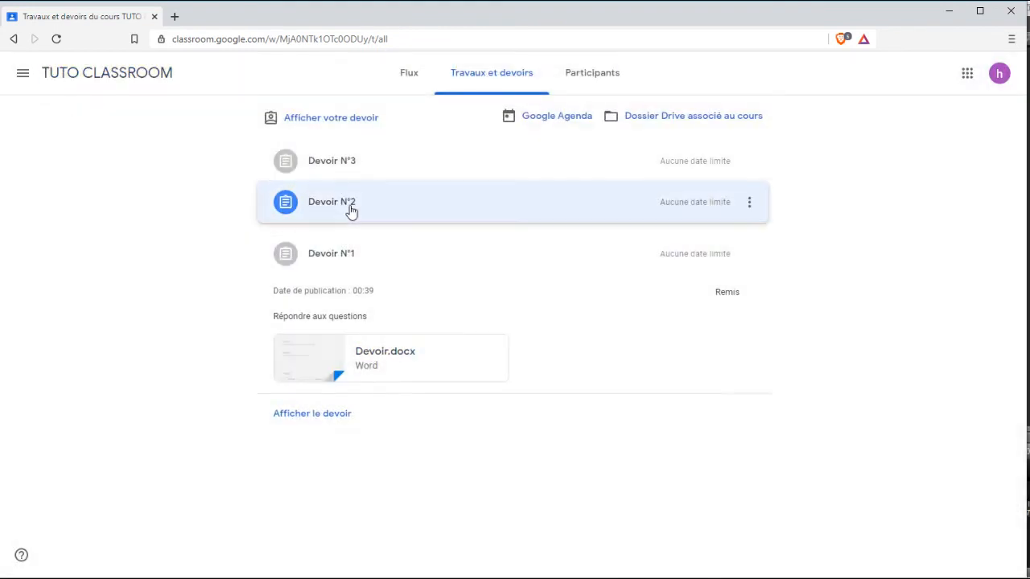
Open Devoir N°2's 'Devoir numéro 2' Google Doc, read the Question 1 and 2 answers, and close it.
{"action": "left_click", "coordinate": [351, 211]}
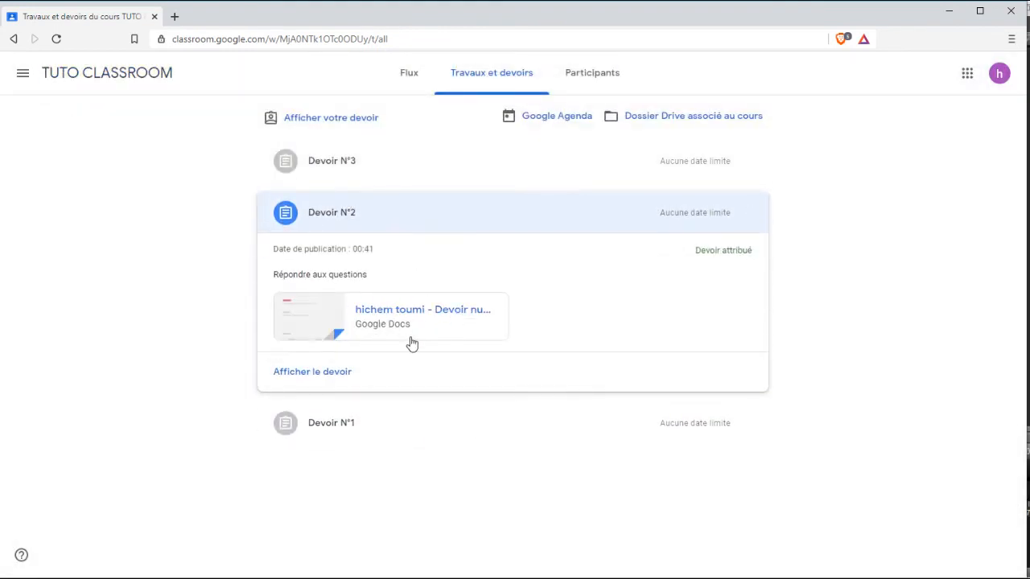
{"action": "left_click", "coordinate": [323, 317]}
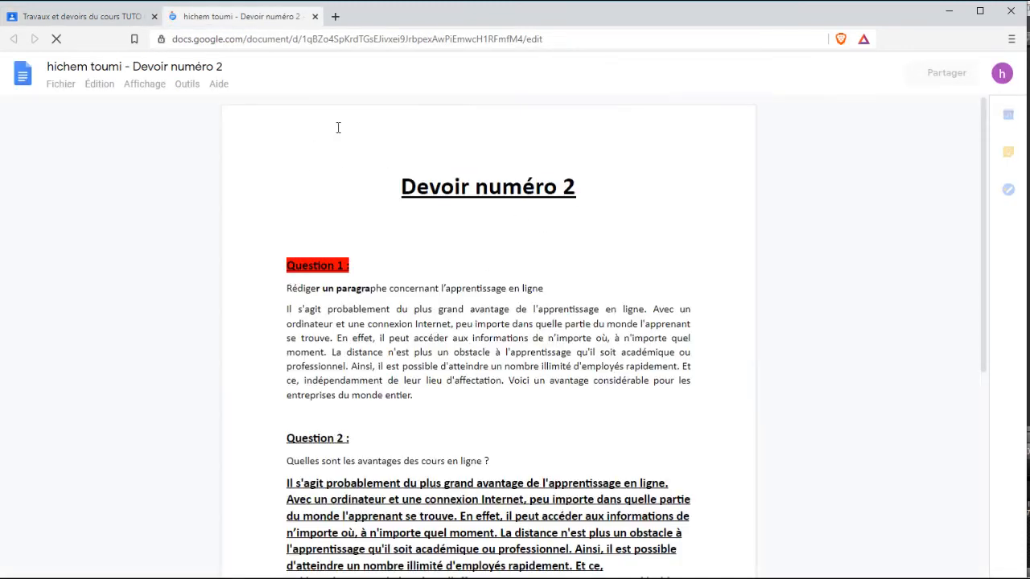
{"action": "scroll", "coordinate": [430, 358], "scroll_direction": "down", "scroll_amount": 3}
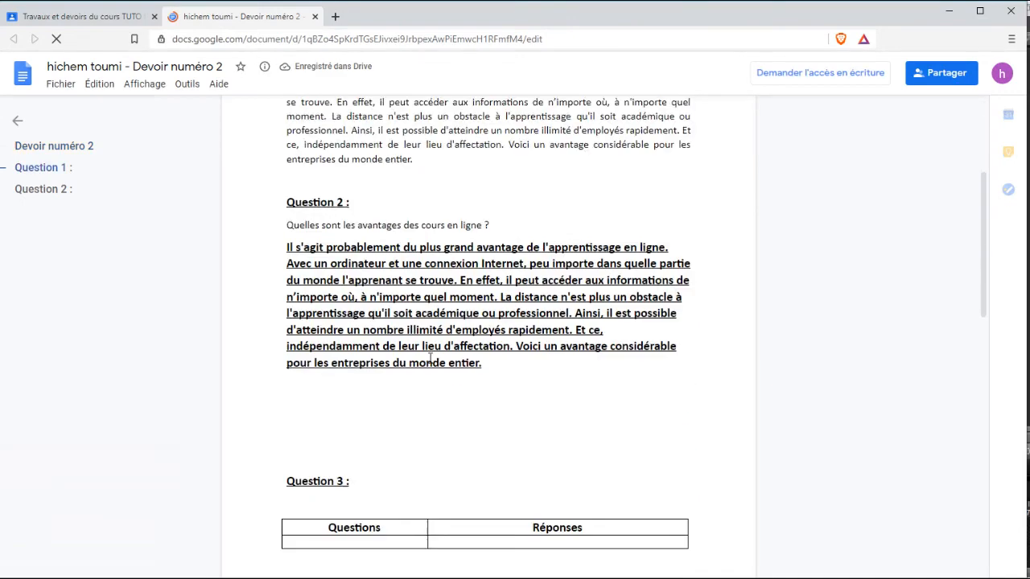
{"action": "scroll", "coordinate": [431, 358], "scroll_direction": "down", "scroll_amount": 10}
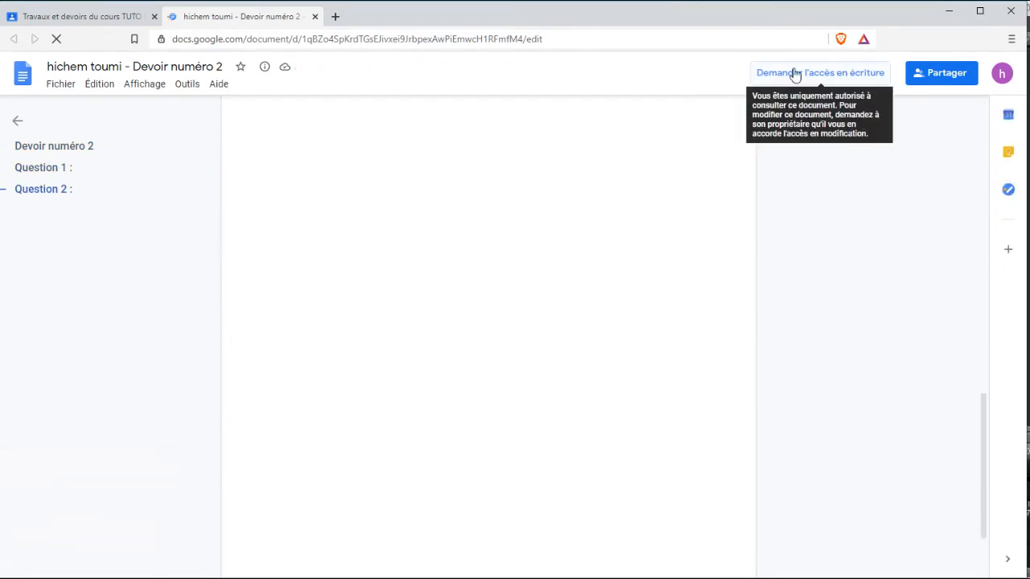
{"action": "scroll", "coordinate": [727, 237], "scroll_direction": "up", "scroll_amount": 15}
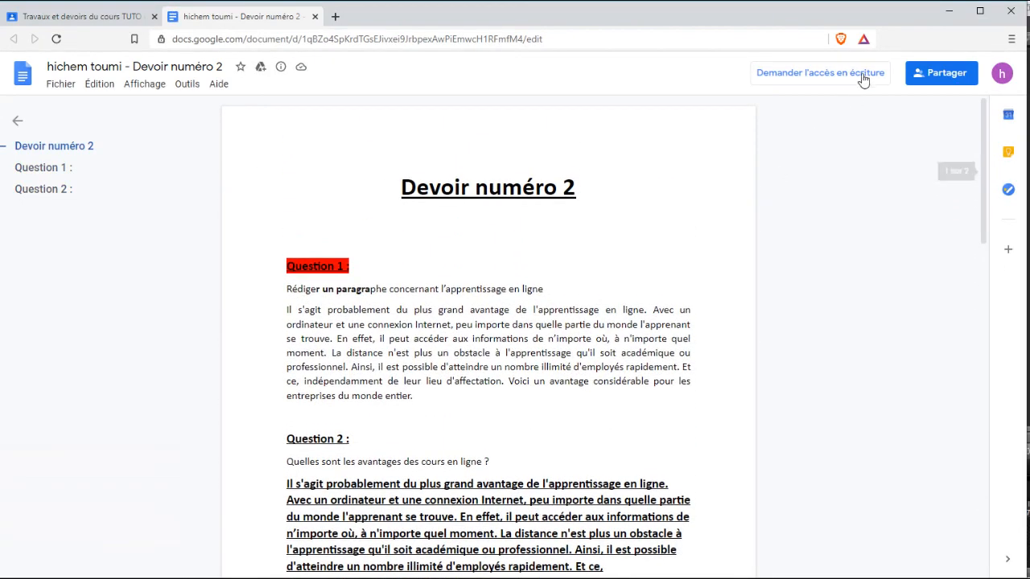
{"action": "left_click", "coordinate": [314, 16]}
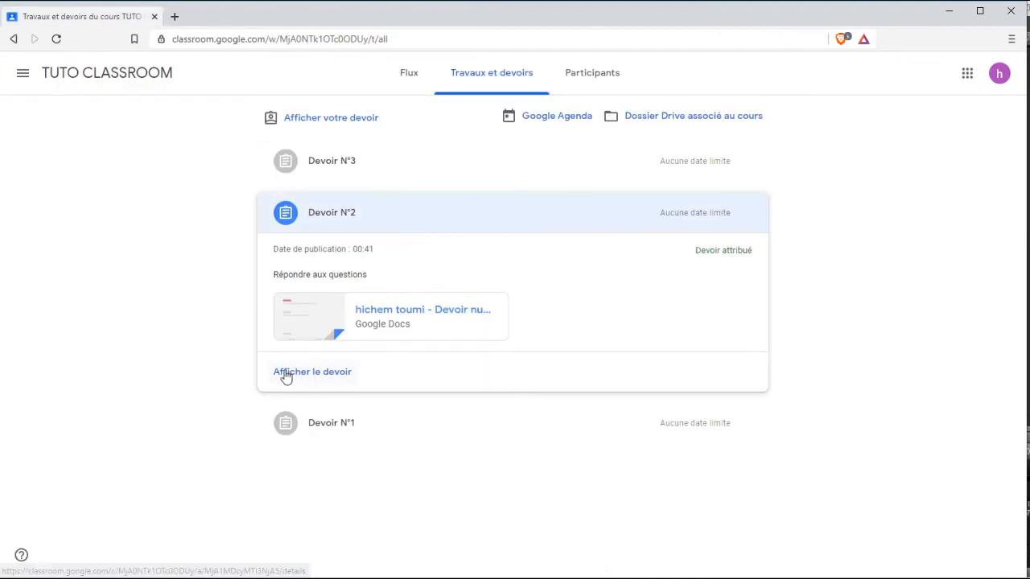
Open Devoir N°2's page and turn it in with Rendre le devoir, confirming the submission.
{"action": "left_click", "coordinate": [286, 374]}
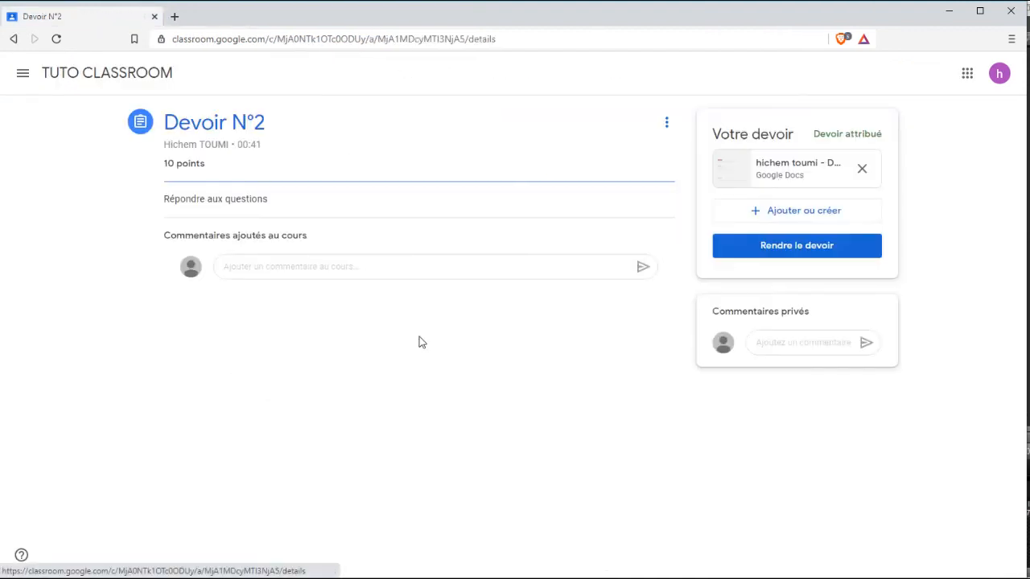
{"action": "left_click", "coordinate": [799, 250]}
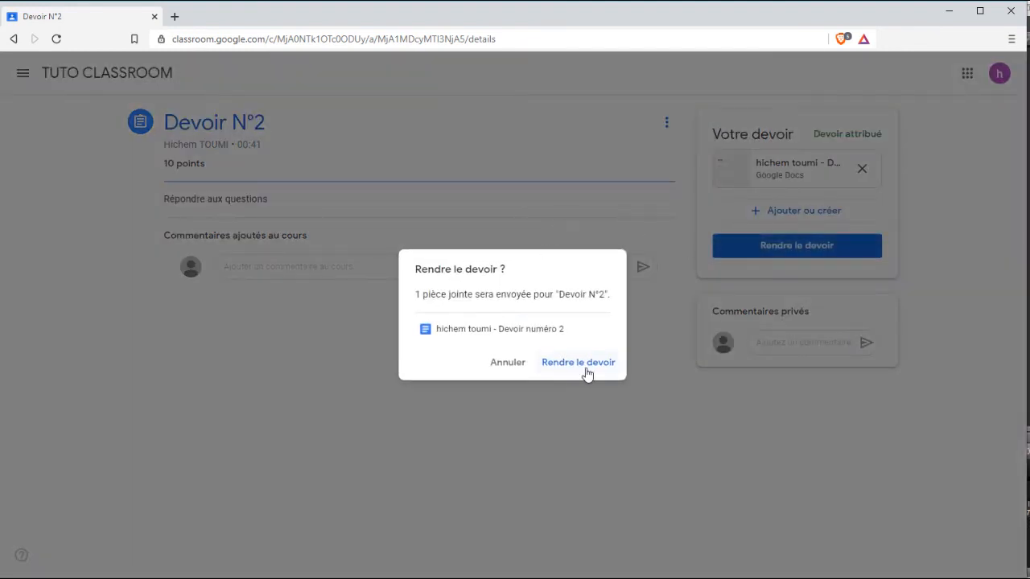
{"action": "left_click", "coordinate": [588, 367]}
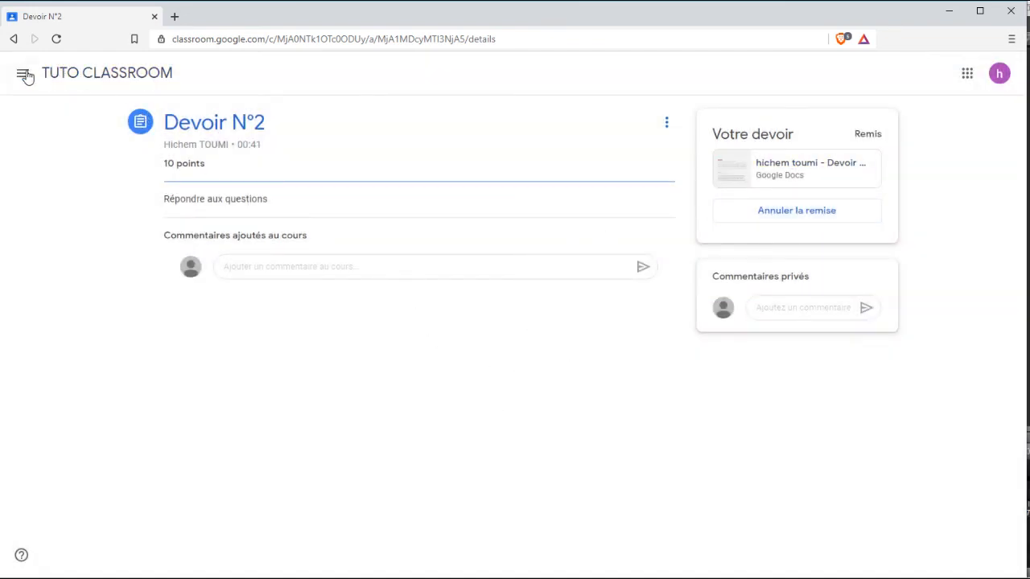
Reopen Travaux et devoirs and confirm Devoir N°1, N°2 and N°3 each show Remis.
{"action": "left_click", "coordinate": [72, 78]}
{"action": "left_click", "coordinate": [471, 88]}
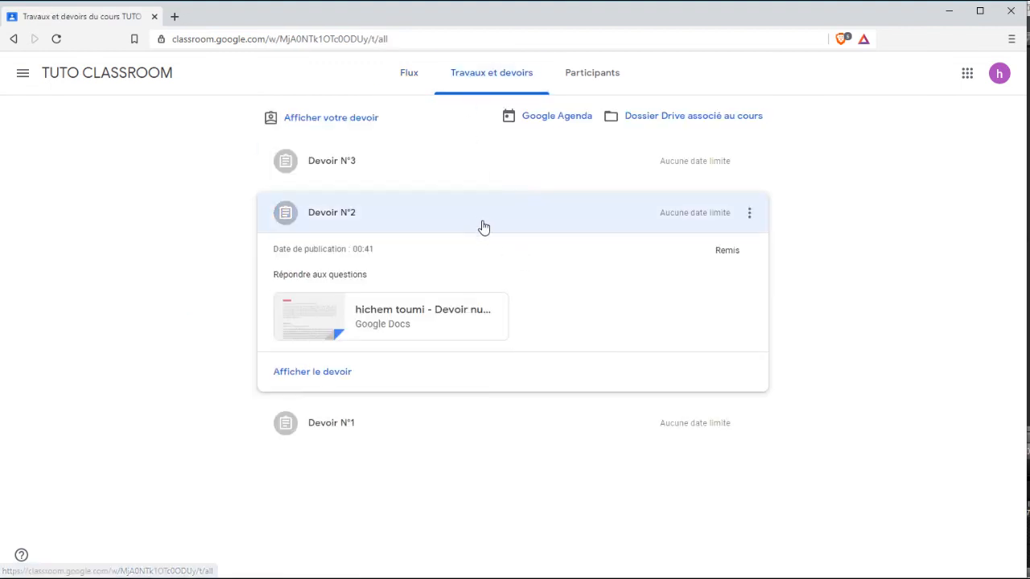
{"action": "double_click", "coordinate": [725, 251]}
{"action": "left_click", "coordinate": [700, 171]}
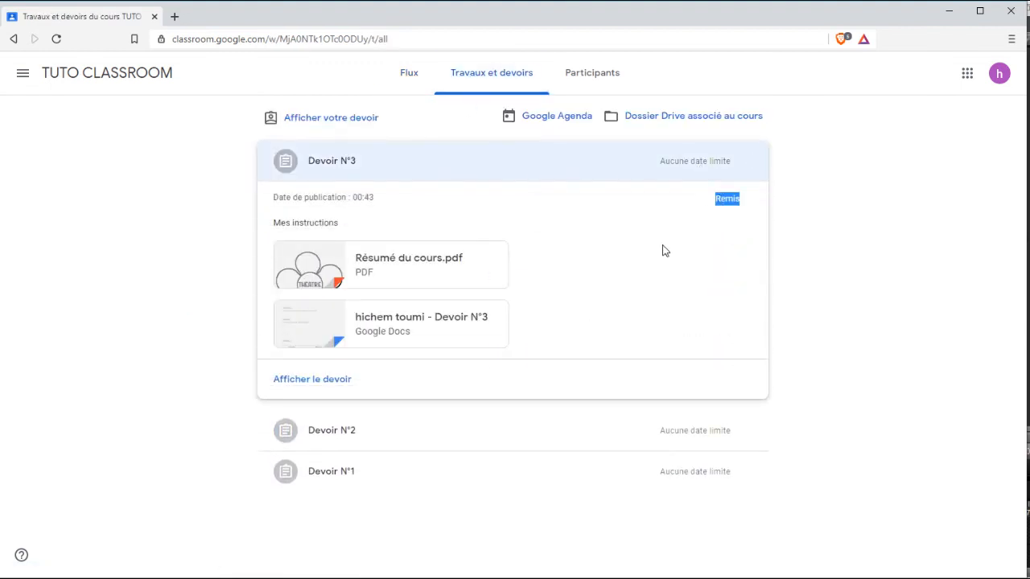
{"action": "left_click", "coordinate": [625, 473]}
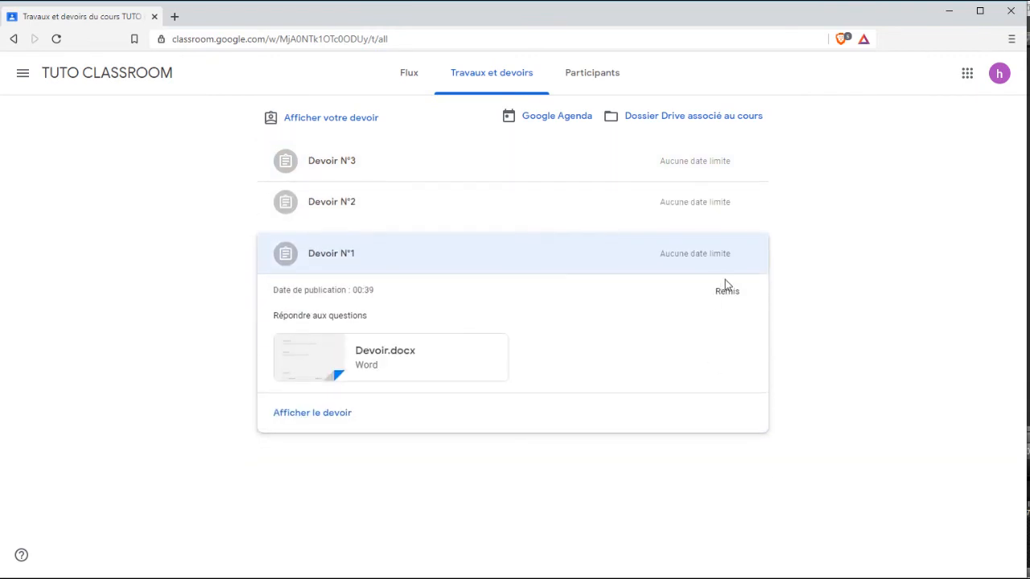
{"action": "double_click", "coordinate": [728, 292]}
{"action": "left_click", "coordinate": [555, 336]}
{"action": "left_click", "coordinate": [160, 259]}
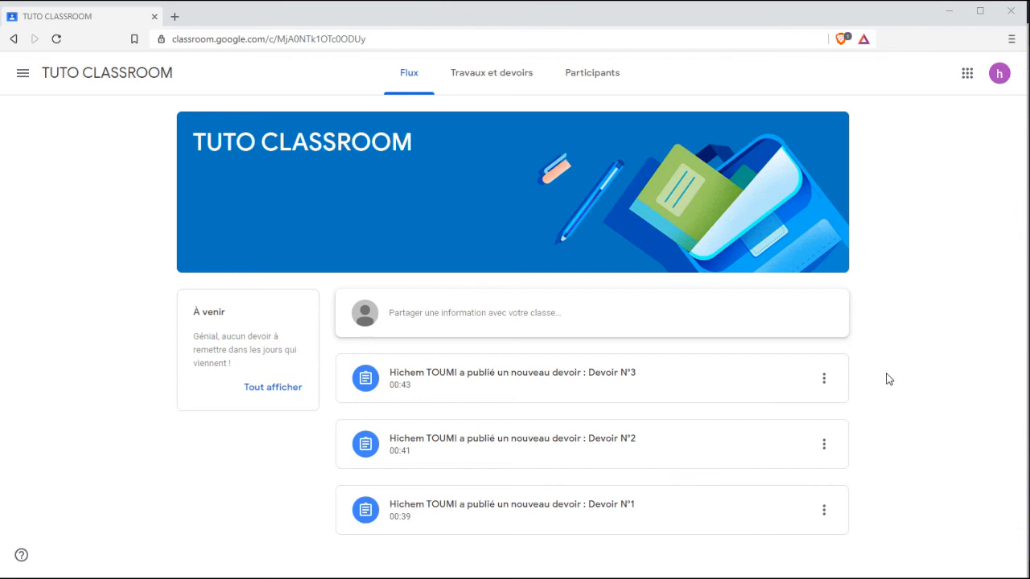
Open Devoir N°1's page to see its 15/20 grade and the private comment 'Bon travail'.
{"action": "left_click", "coordinate": [492, 73]}
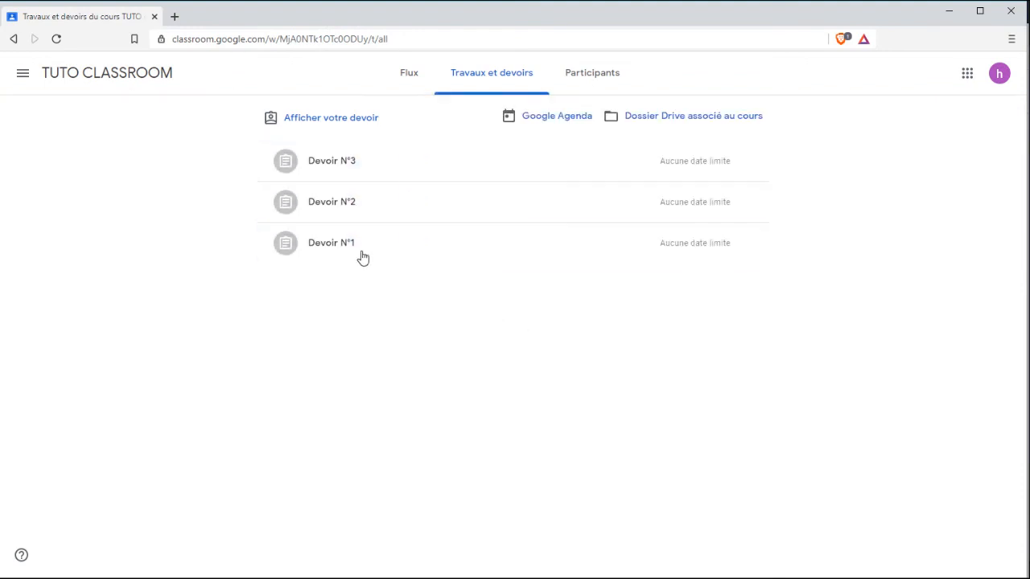
{"action": "left_click", "coordinate": [397, 250]}
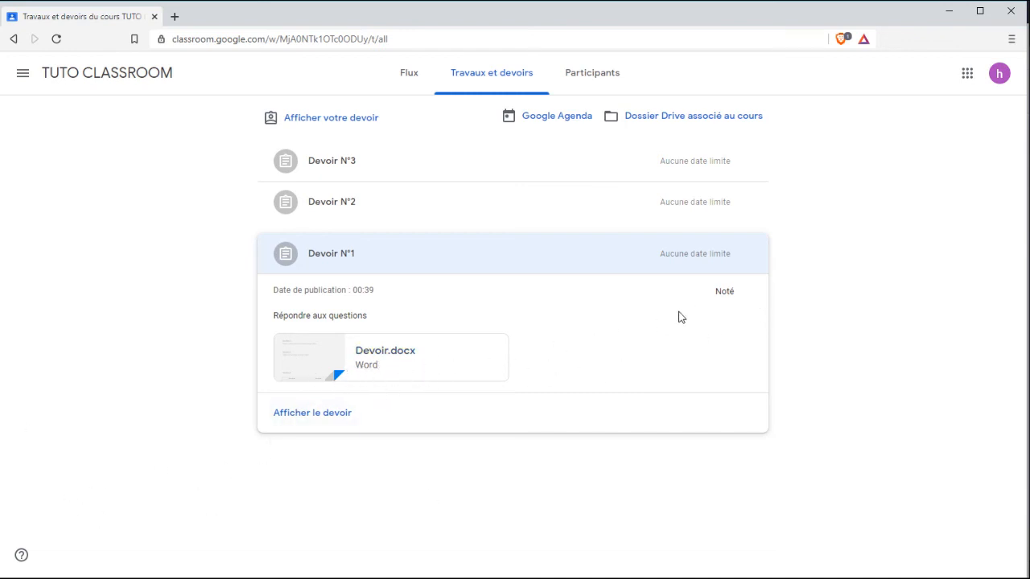
{"action": "left_click", "coordinate": [310, 414]}
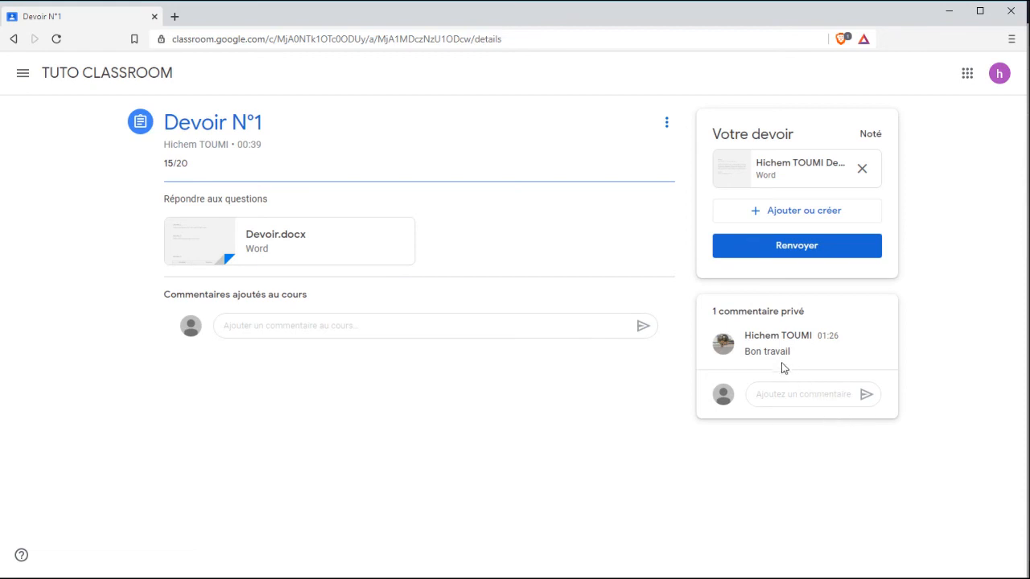
{"action": "left_click_drag", "start_coordinate": [789, 352], "coordinate": [744, 351]}
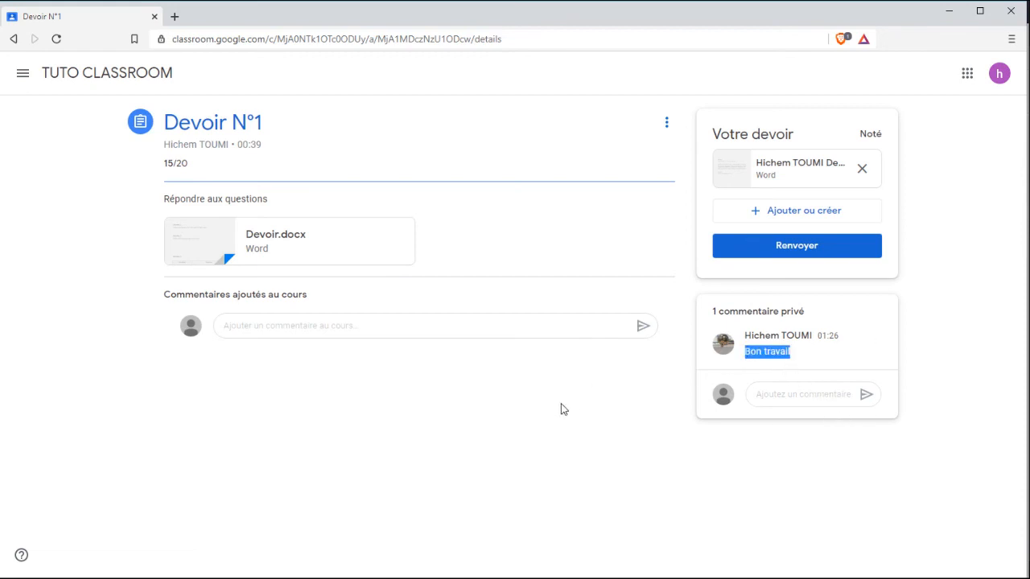
Return to Travaux et devoirs and expand Devoir N°2, now marked Noté.
{"action": "left_click", "coordinate": [49, 72]}
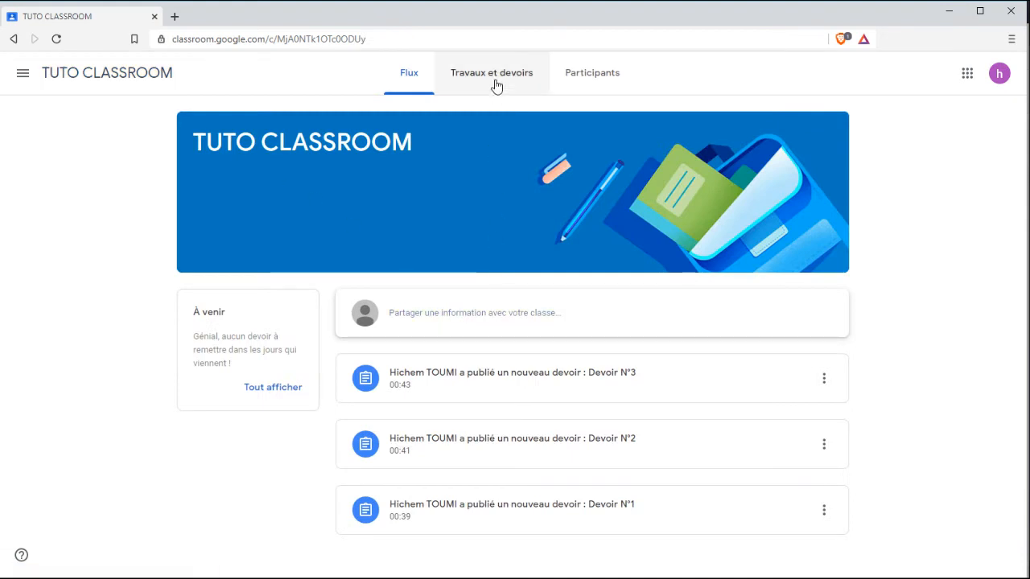
{"action": "left_click", "coordinate": [496, 86]}
{"action": "left_click", "coordinate": [410, 214]}
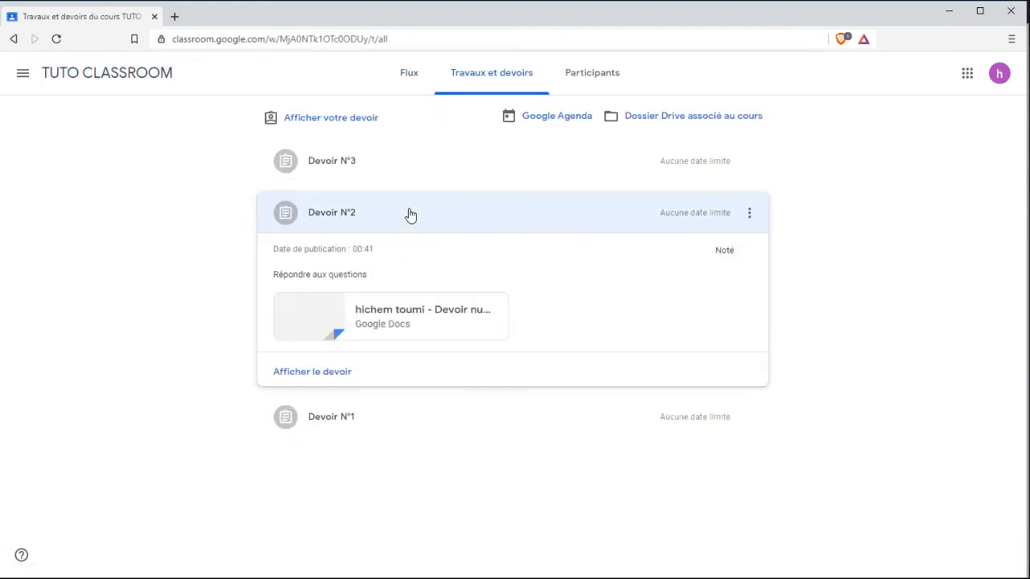
Open Devoir N°2's page, graded 5/10, and its submitted Devoir numéro 2 Google Doc.
{"action": "left_click", "coordinate": [325, 373]}
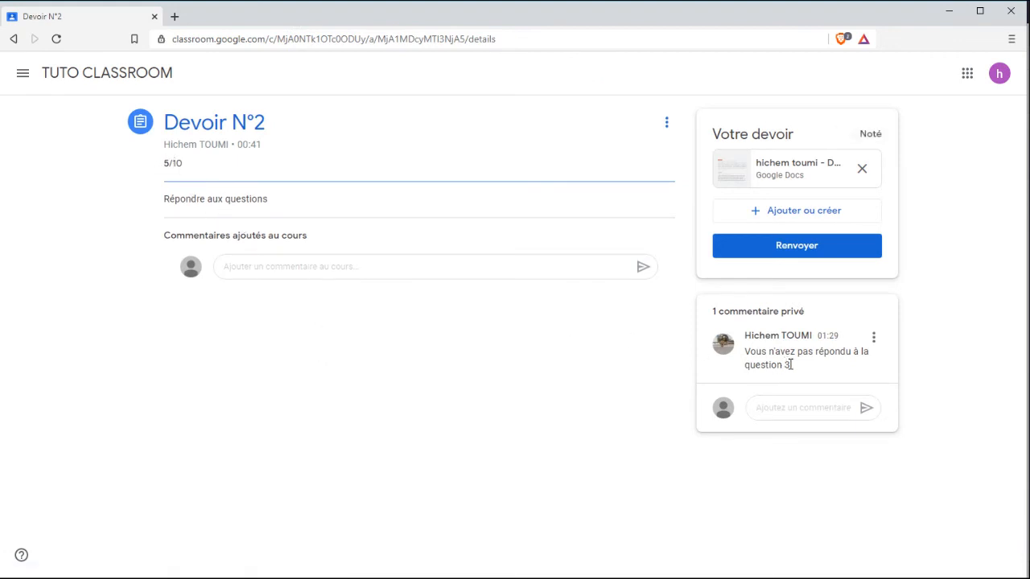
{"action": "left_click", "coordinate": [779, 171]}
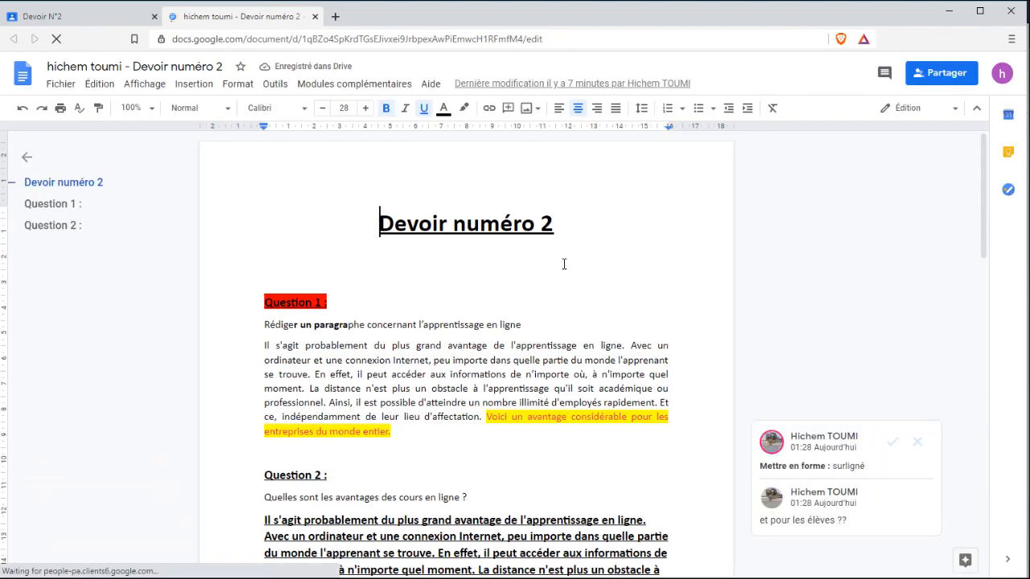
Scroll through Devoir numéro 2 to read the teacher's margin comments.
{"action": "scroll", "coordinate": [564, 264], "scroll_direction": "down", "scroll_amount": 3}
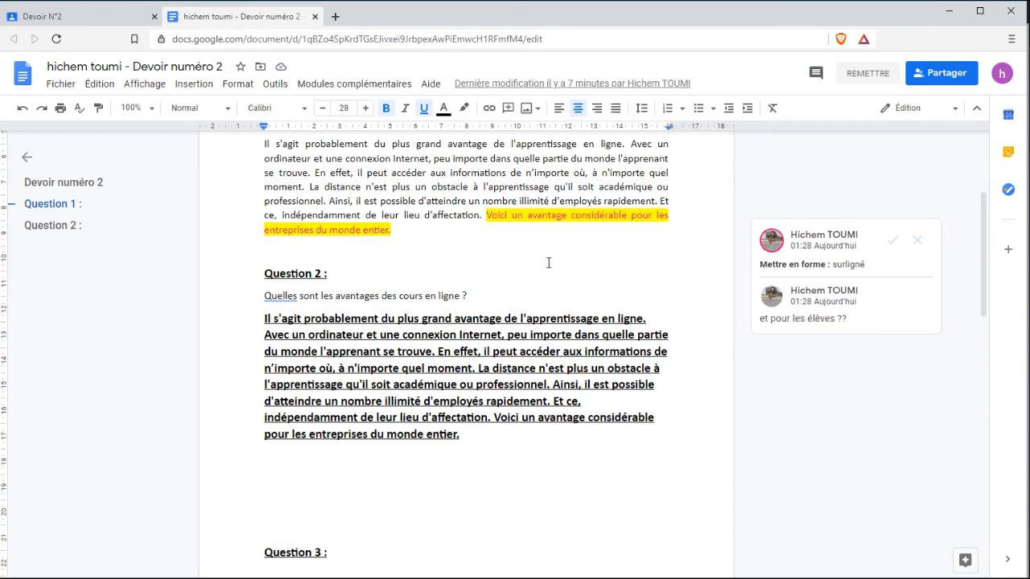
{"action": "key", "text": "ctrl+Home"}
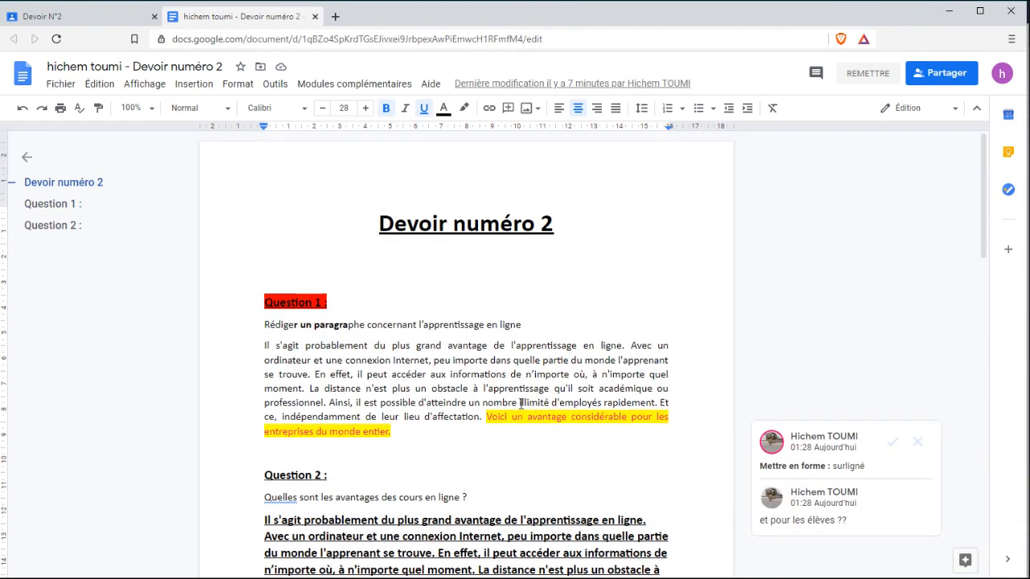
{"action": "scroll", "coordinate": [515, 378], "scroll_direction": "down", "scroll_amount": 12}
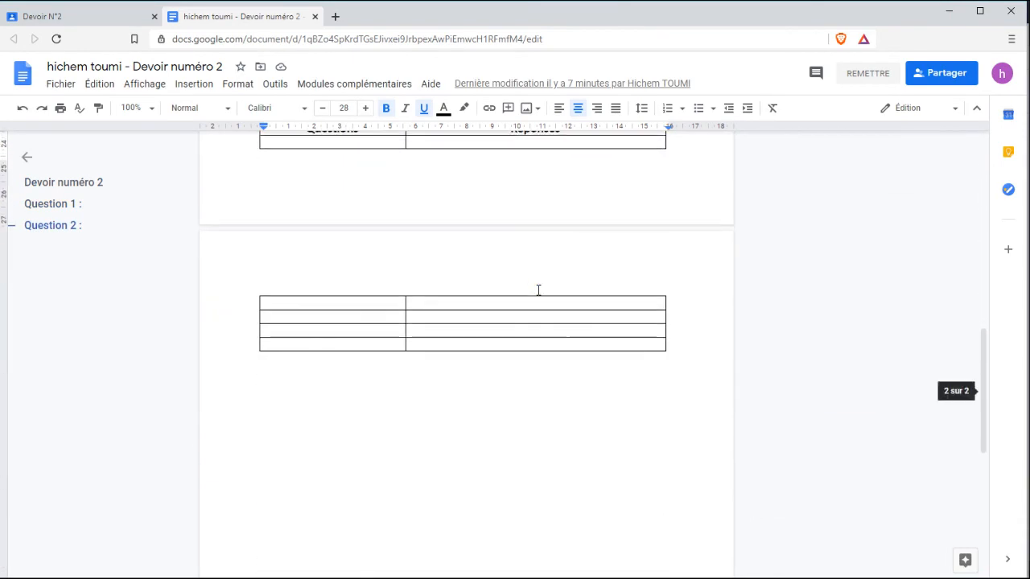
{"action": "scroll", "coordinate": [491, 276], "scroll_direction": "up", "scroll_amount": 2}
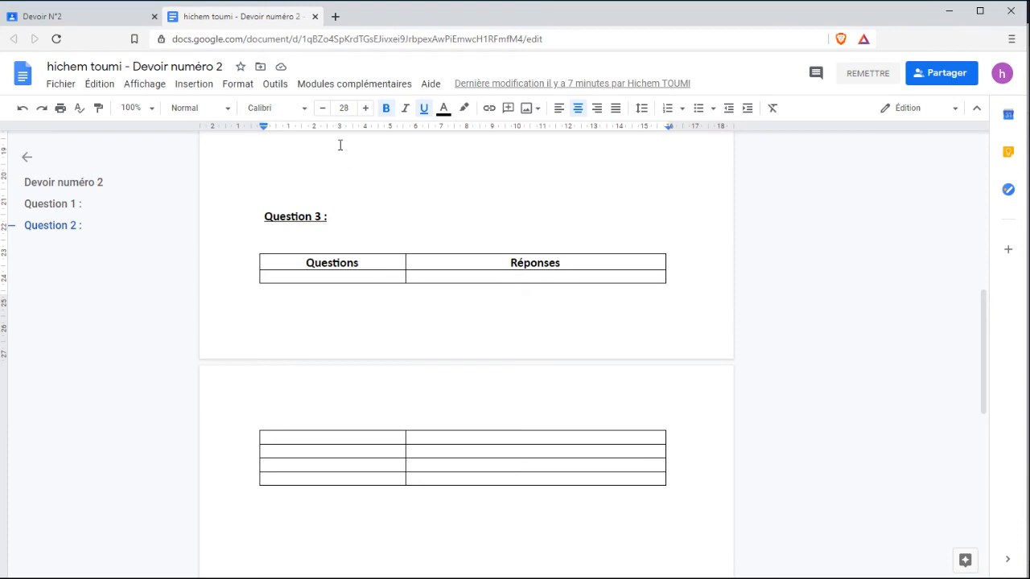
{"action": "scroll", "coordinate": [845, 350], "scroll_direction": "up", "scroll_amount": 6}
{"action": "scroll", "coordinate": [845, 351], "scroll_direction": "down", "scroll_amount": 1}
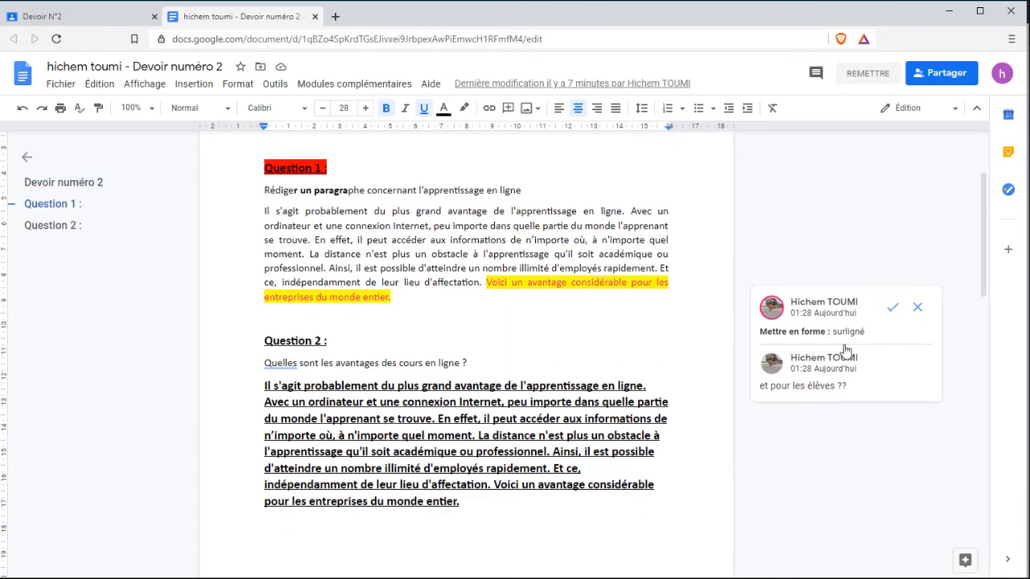
Accept the teacher's highlighting suggestion on the yellow sentence and close the document.
{"action": "left_click", "coordinate": [882, 386]}
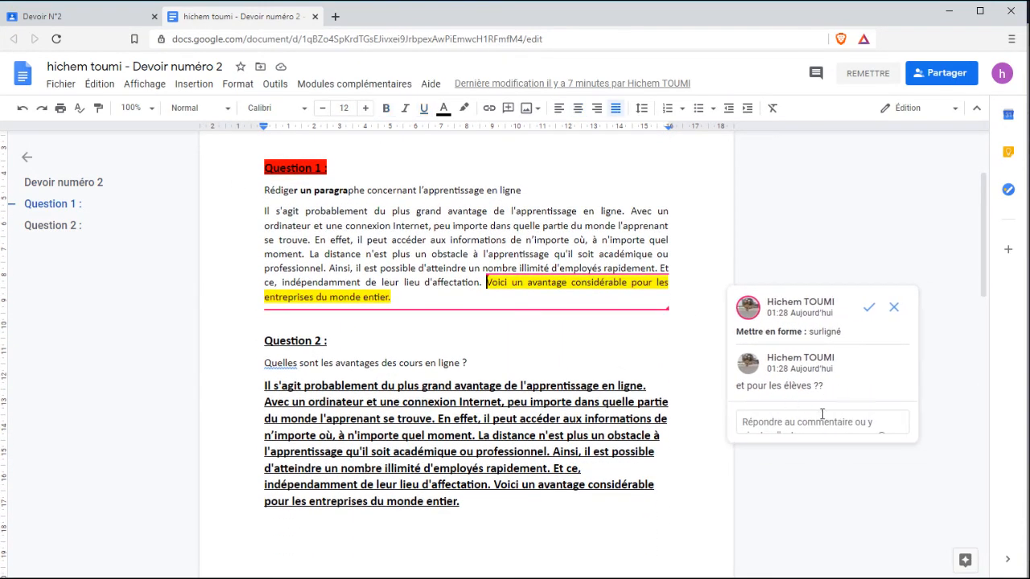
{"action": "left_click", "coordinate": [776, 420]}
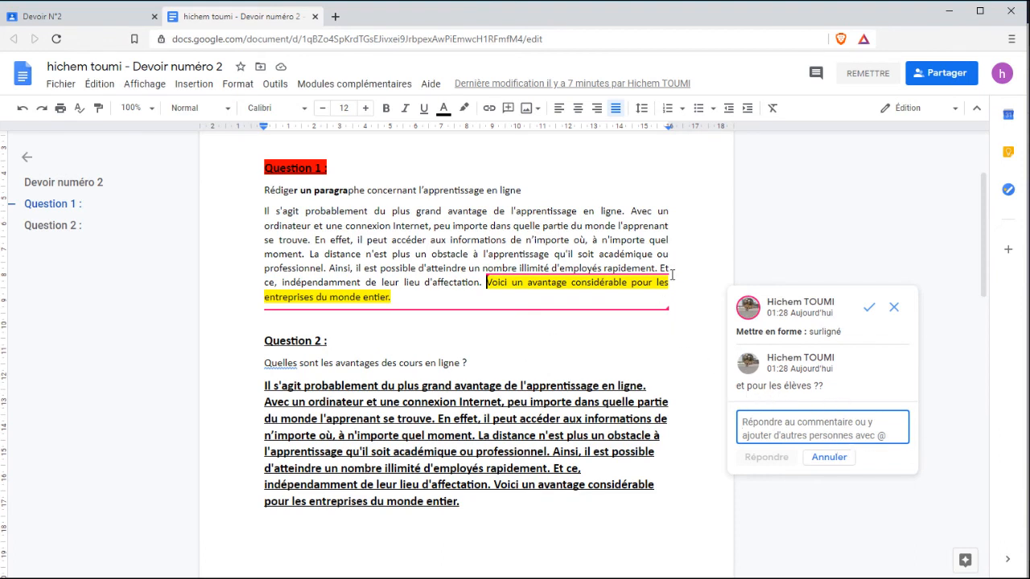
{"action": "left_click", "coordinate": [869, 307]}
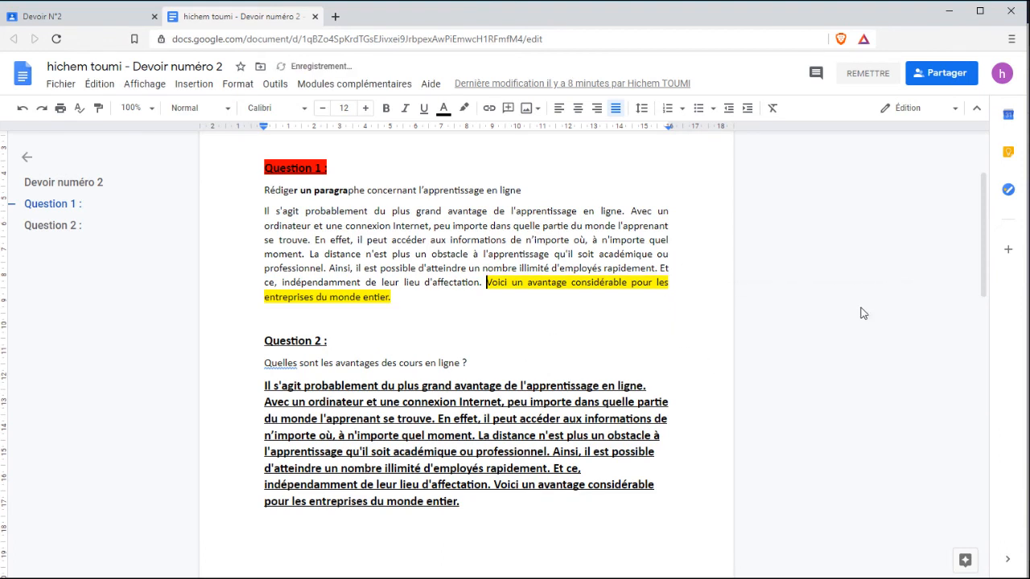
{"action": "left_click", "coordinate": [315, 16]}
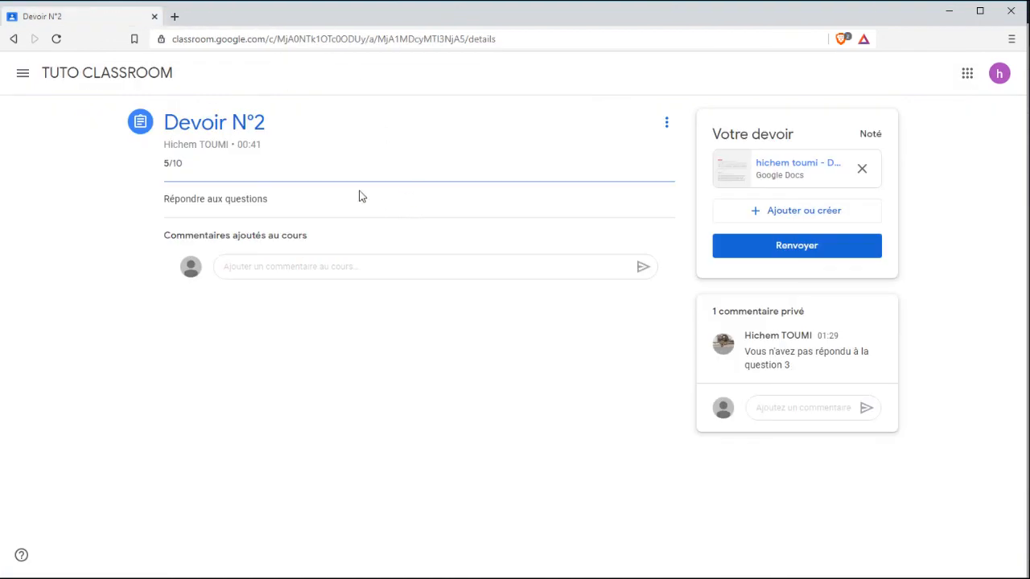
Go back to Travaux et devoirs and open Devoir N°3's submitted Google Doc, graded 16,5/20.
{"action": "left_click", "coordinate": [64, 76]}
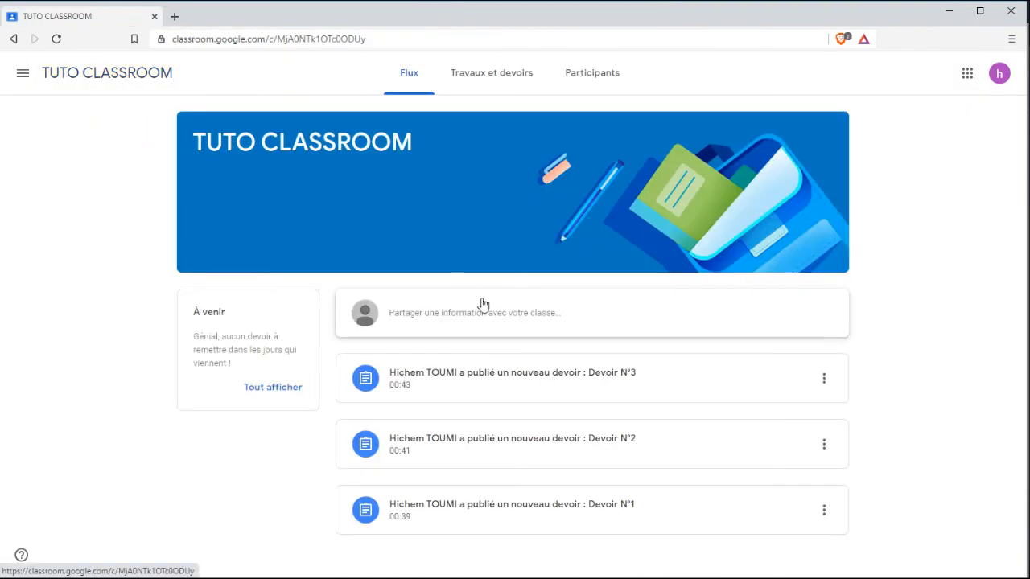
{"action": "left_click", "coordinate": [484, 92]}
{"action": "left_click", "coordinate": [427, 183]}
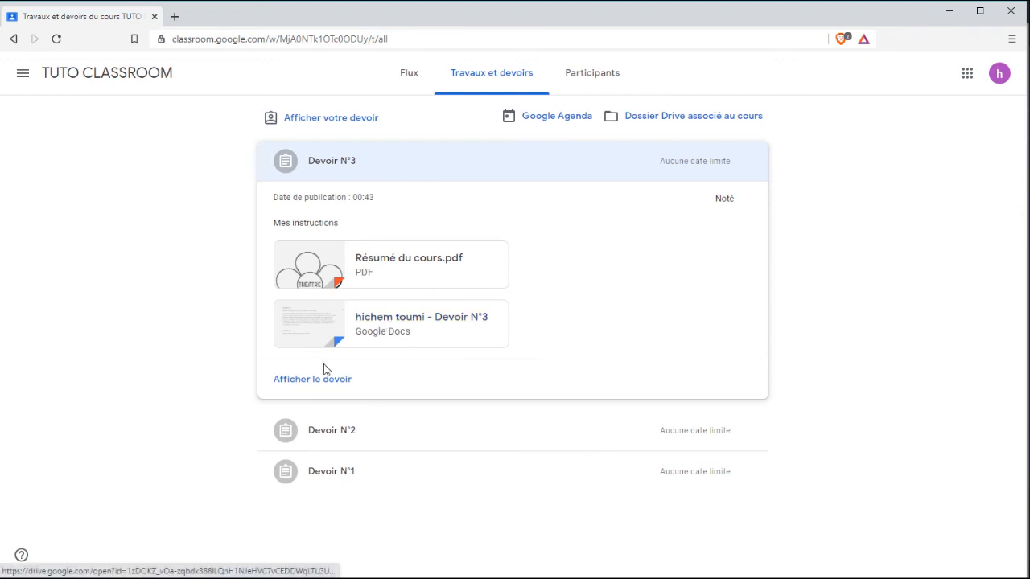
{"action": "left_click", "coordinate": [323, 382]}
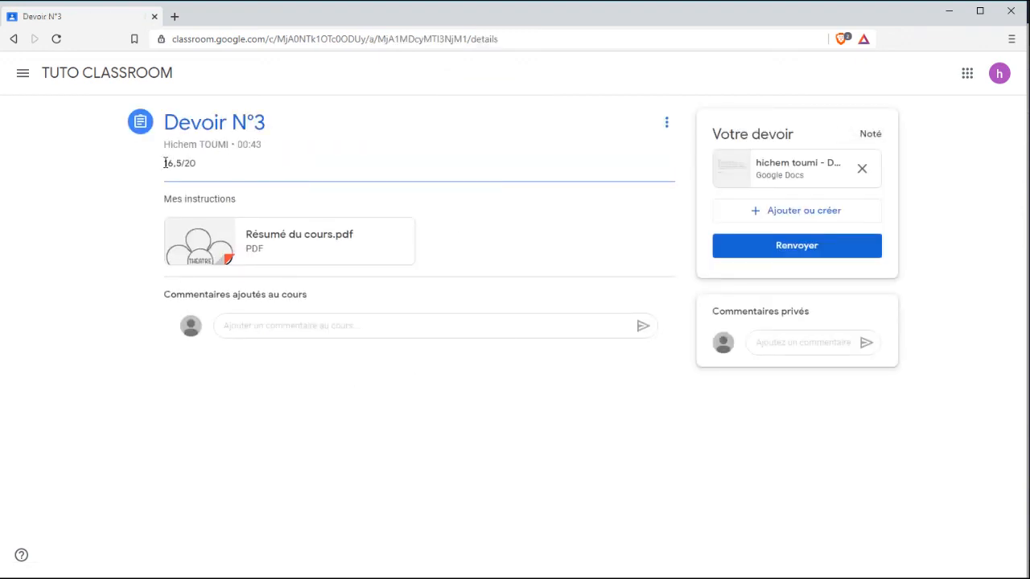
{"action": "left_click", "coordinate": [782, 165]}
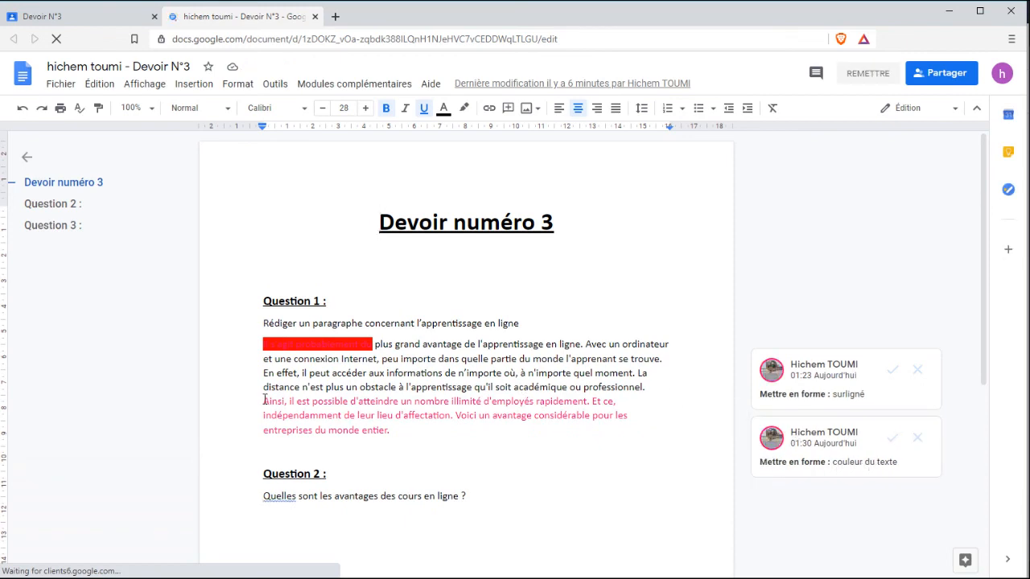
Reply 'pourquoi c'est faux ??' on the red paragraph's text-colour suggestion, then accept it.
{"action": "scroll", "coordinate": [368, 333], "scroll_direction": "down", "scroll_amount": 3}
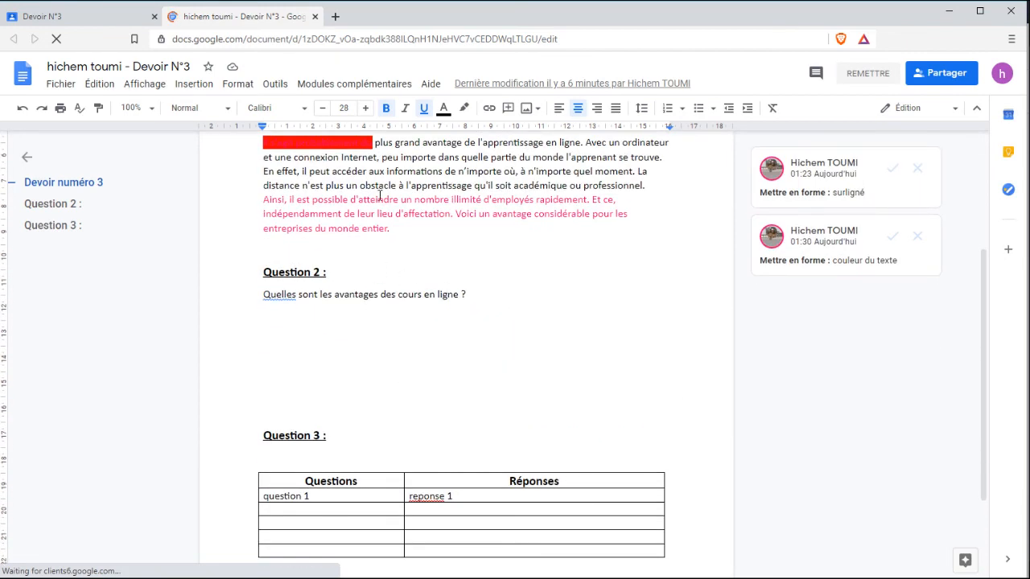
{"action": "scroll", "coordinate": [465, 396], "scroll_direction": "down", "scroll_amount": 2}
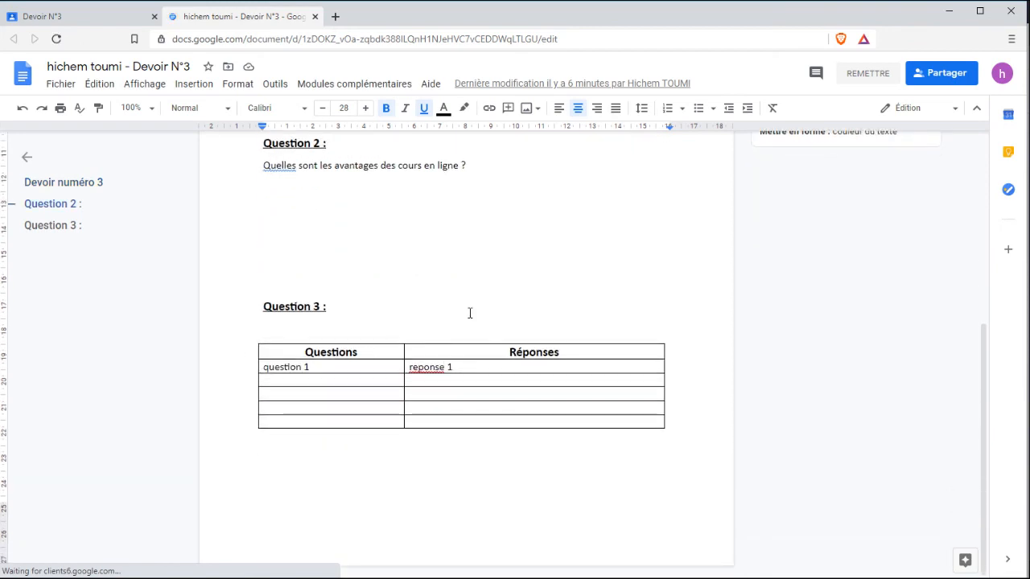
{"action": "scroll", "coordinate": [470, 313], "scroll_direction": "up", "scroll_amount": 5}
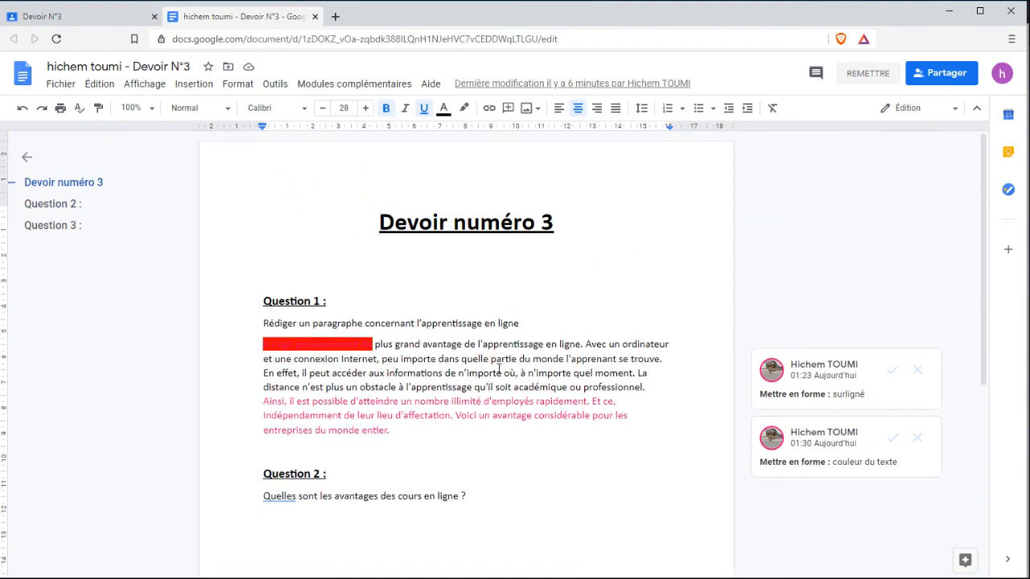
{"action": "left_click", "coordinate": [921, 467]}
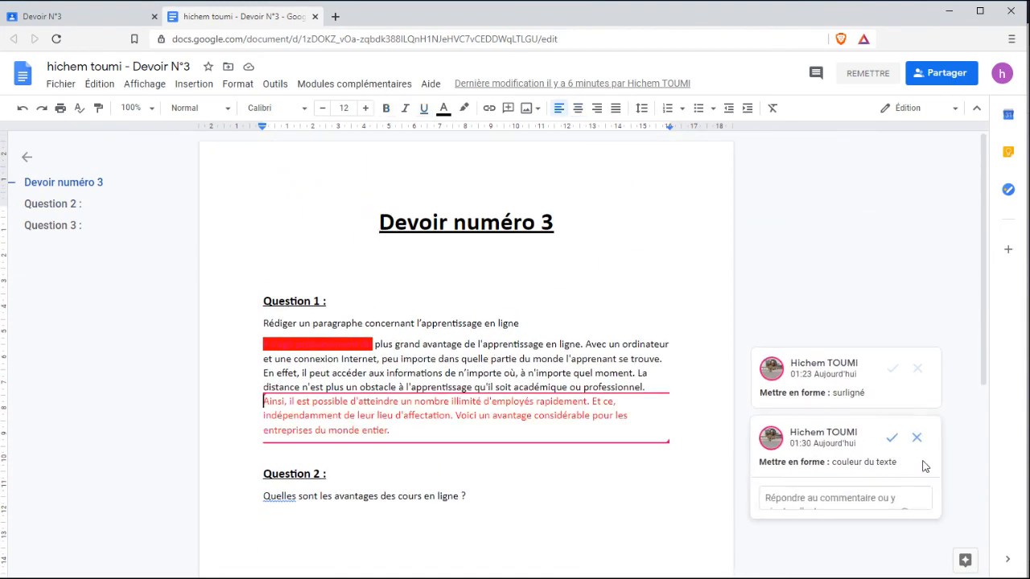
{"action": "left_click", "coordinate": [802, 487]}
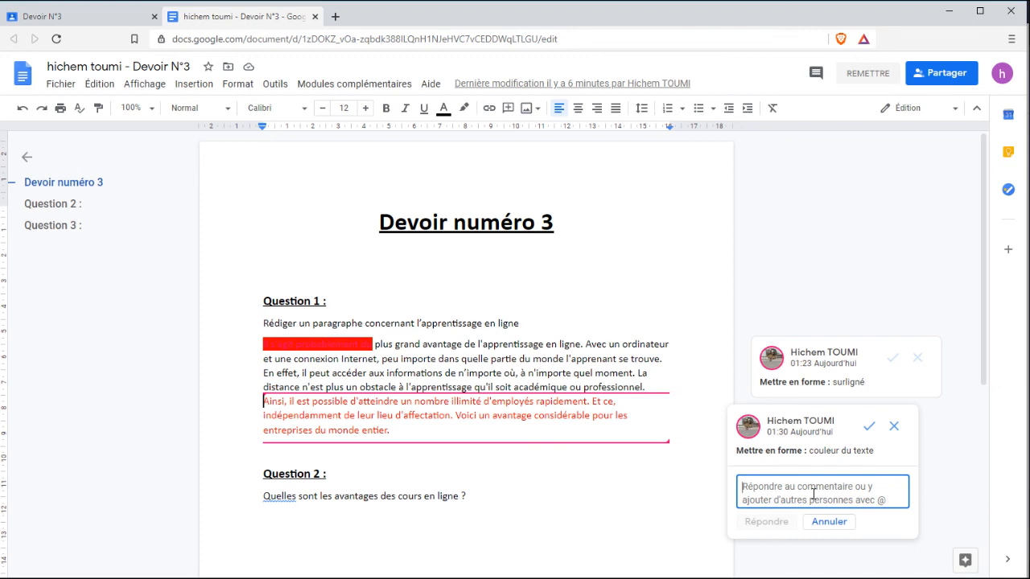
{"action": "type", "text": "pourquoi c'est faux ??"}
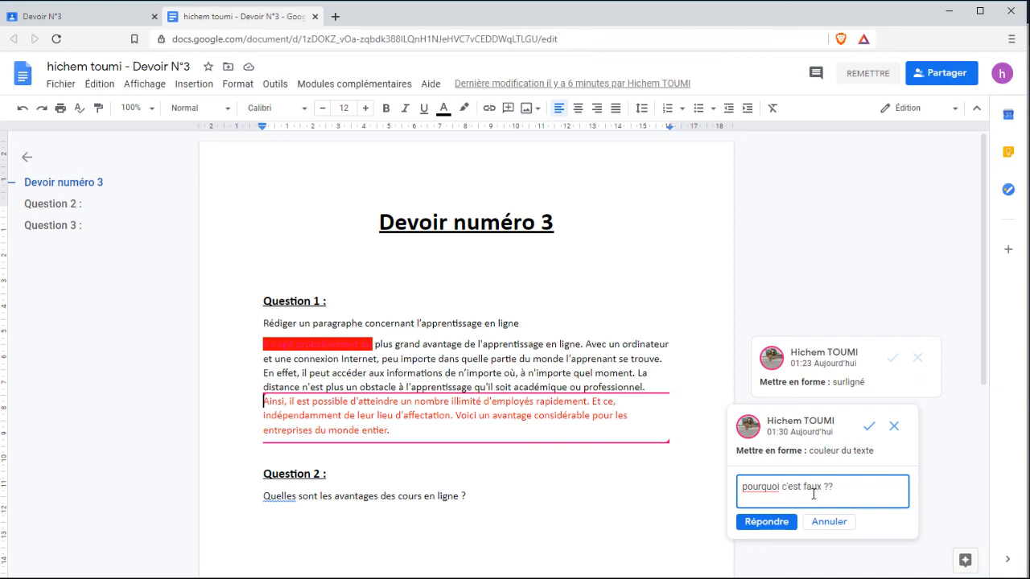
{"action": "left_click", "coordinate": [792, 519]}
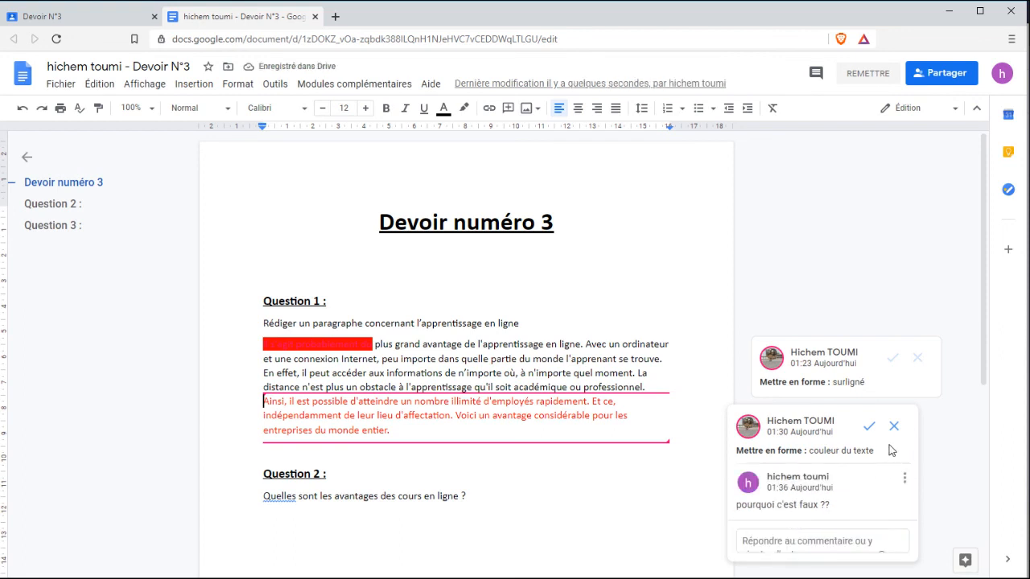
{"action": "left_click", "coordinate": [869, 427]}
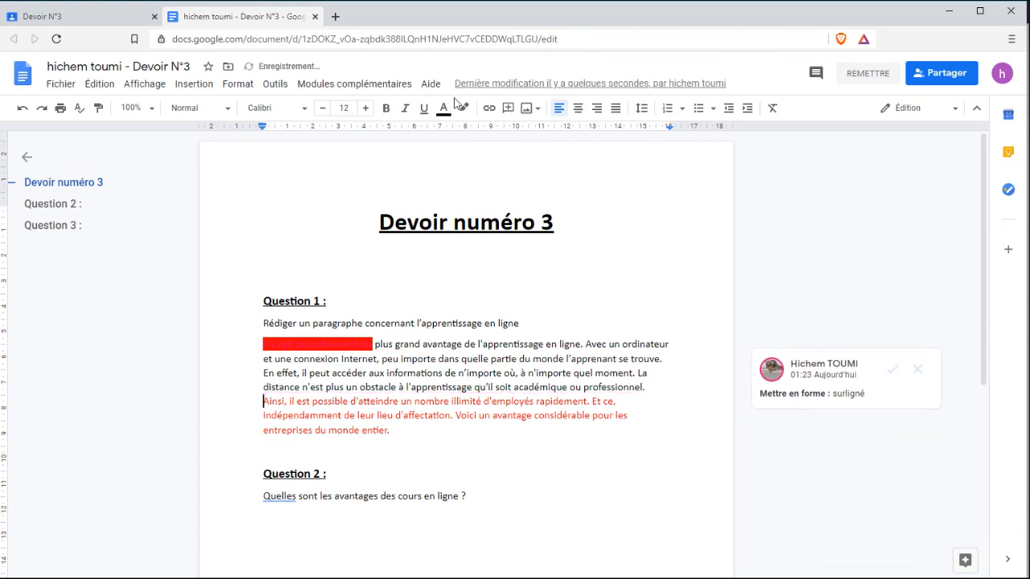
Close the document and resubmit Devoir N°3 via Renvoyer, confirming with Rendre le devoir.
{"action": "left_click", "coordinate": [315, 16]}
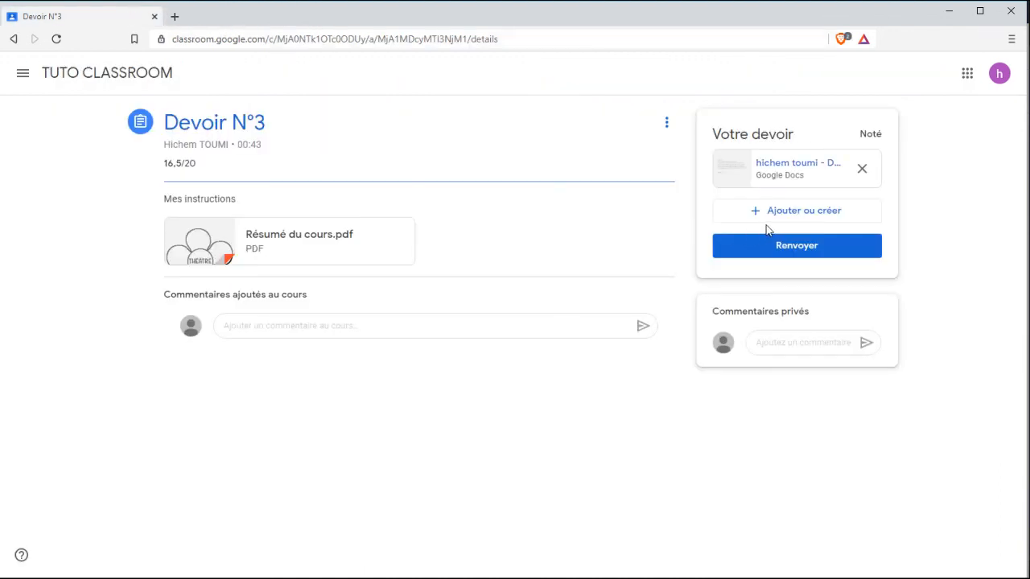
{"action": "left_click", "coordinate": [827, 248]}
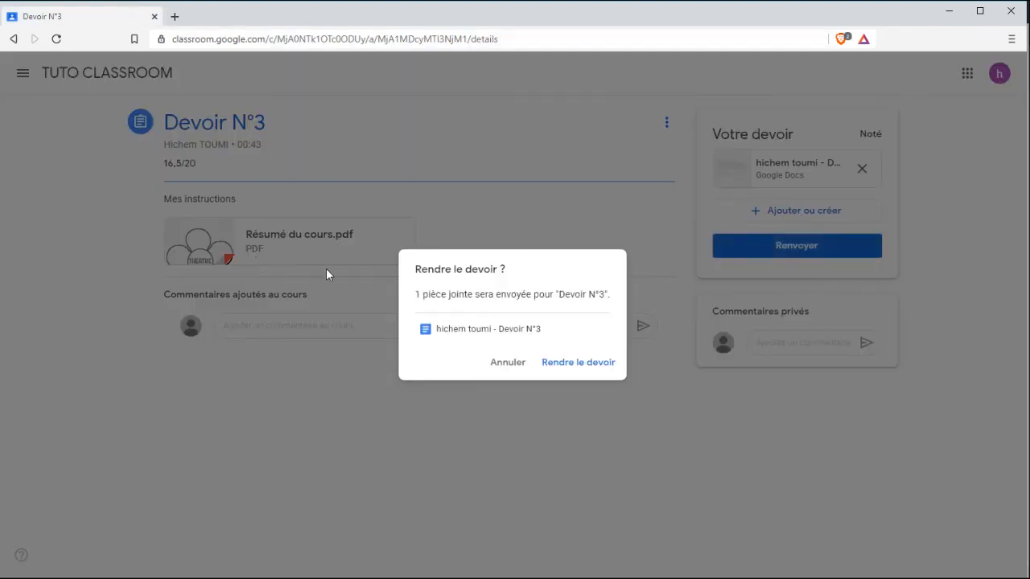
{"action": "left_click", "coordinate": [580, 363]}
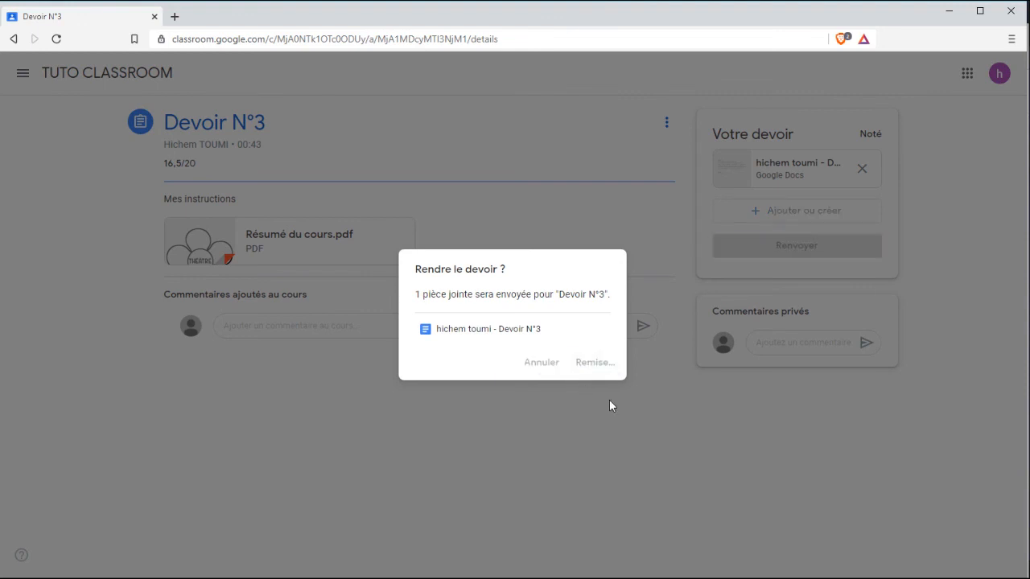